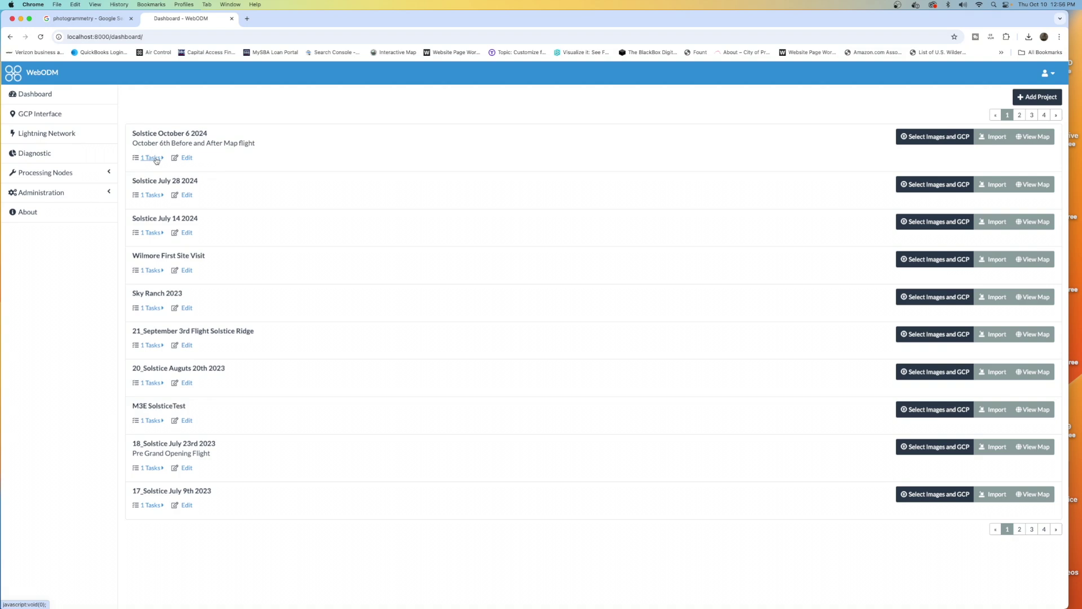
Show the Solstice October 6 2024 task details: 6.63 cm GSD, 130,054.33 m² area, 29,330,874 points
click(150, 158)
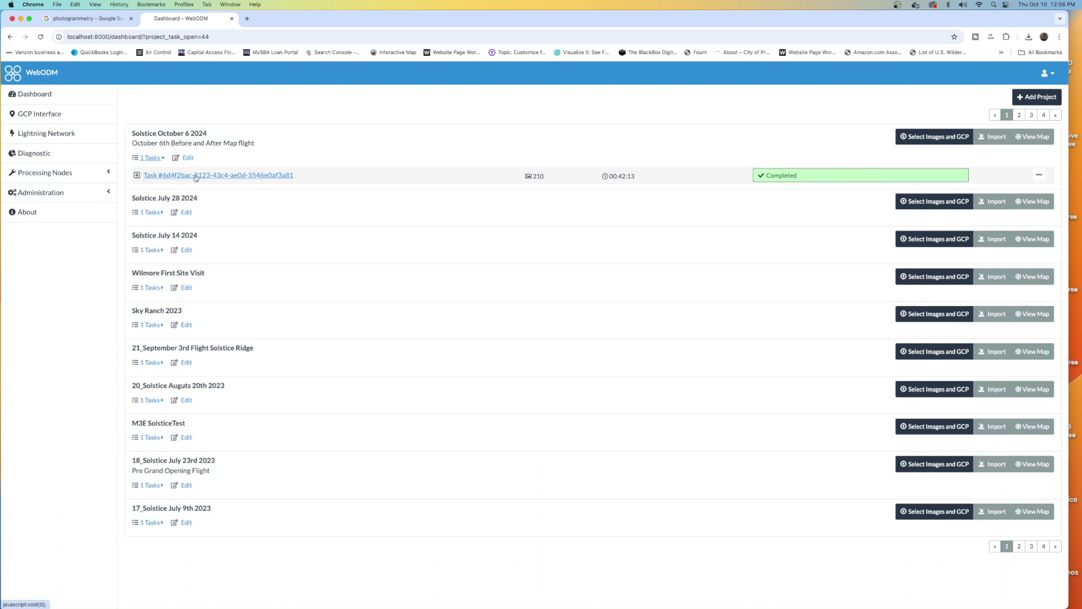
click(182, 175)
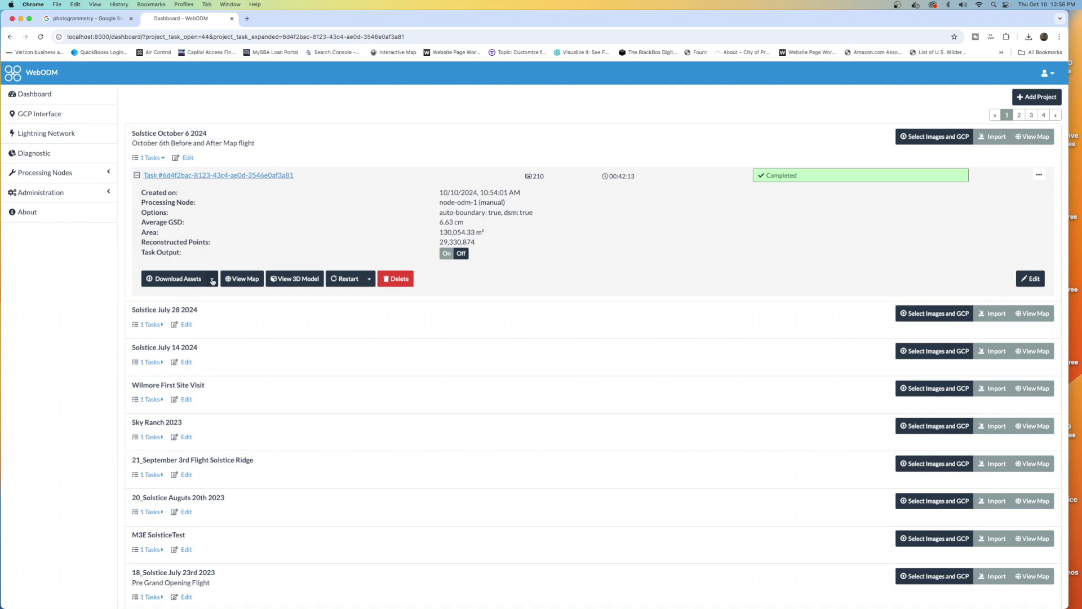
Download the October 6 orthophoto GeoTIFF and show orthophoto.tif (142.5 MB) in the Downloads folder
click(213, 281)
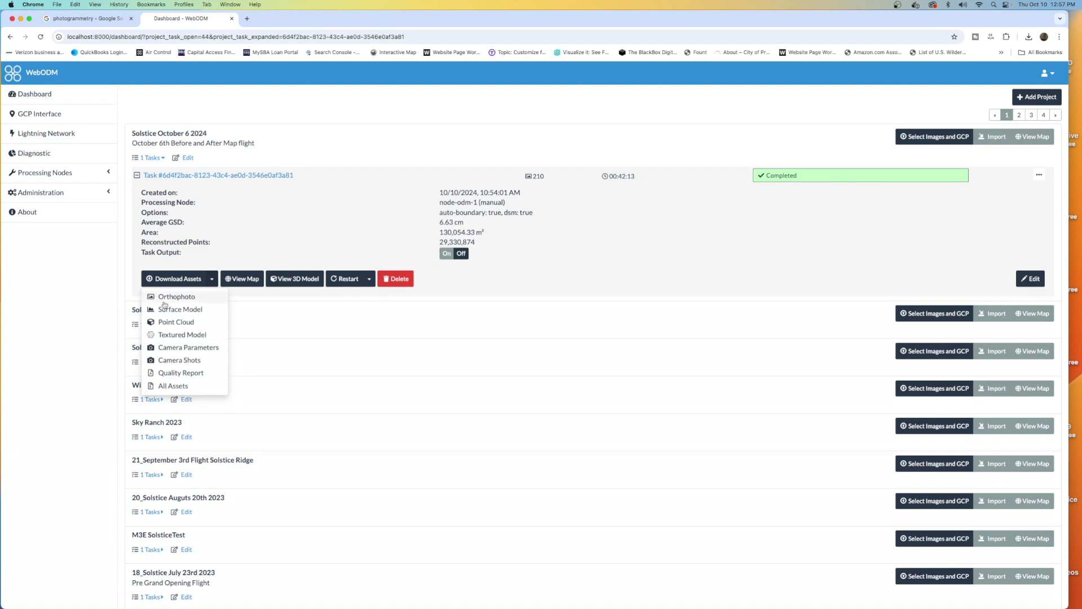
click(172, 299)
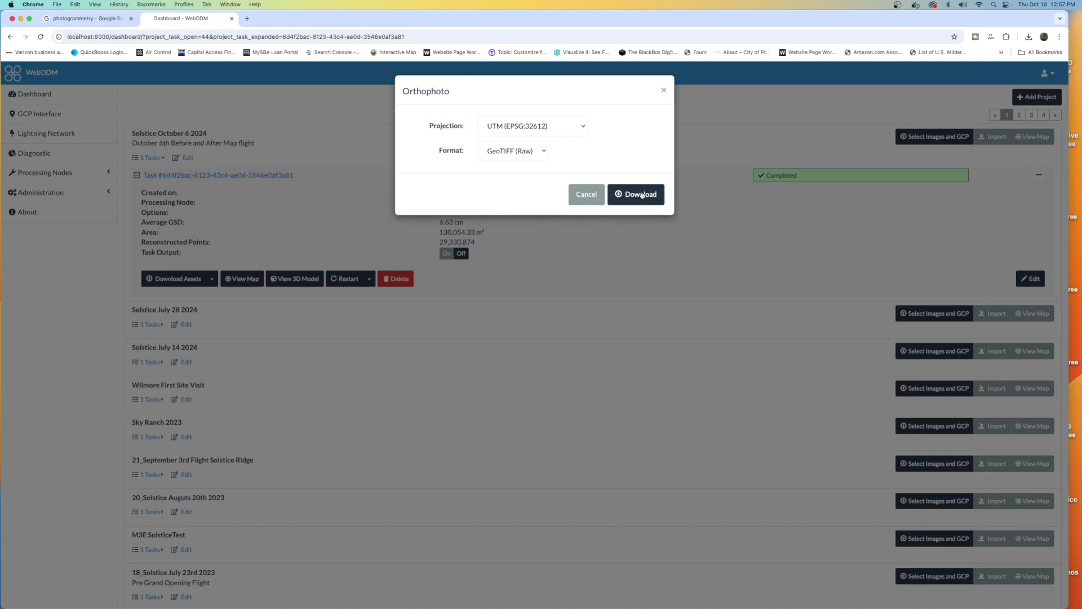
click(641, 194)
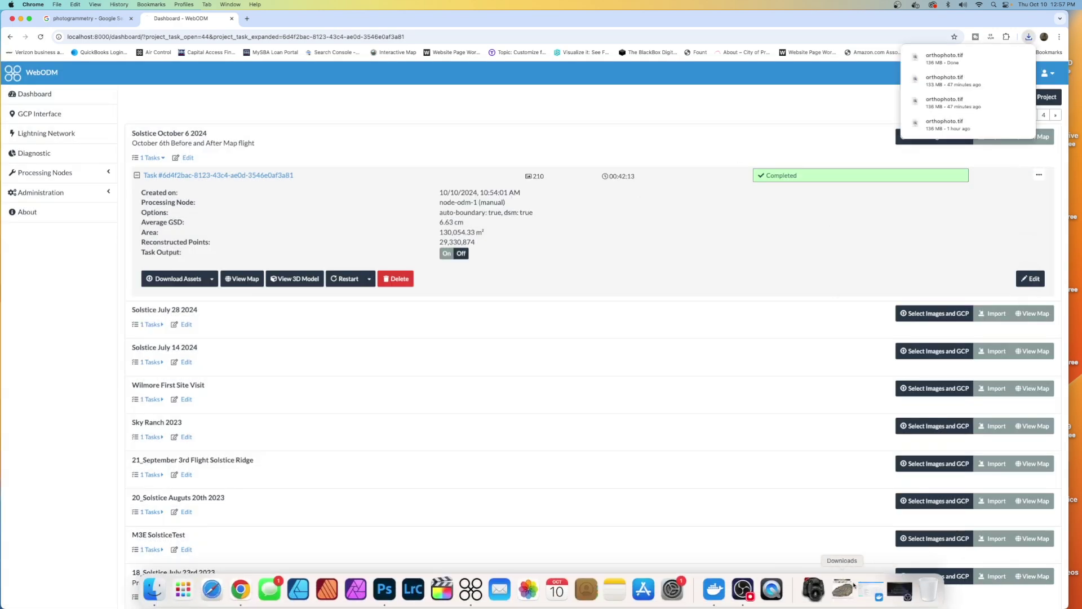
click(853, 586)
click(940, 159)
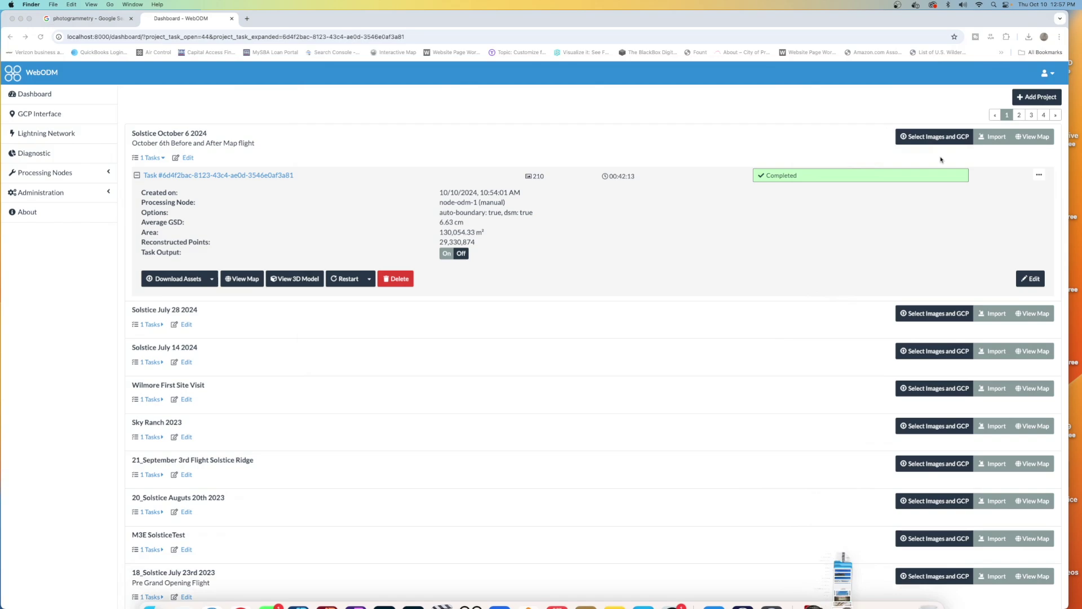
Rename the downloaded orthophoto.tif to October6Ortho.tif and go back to the WebODM dashboard
click(438, 113)
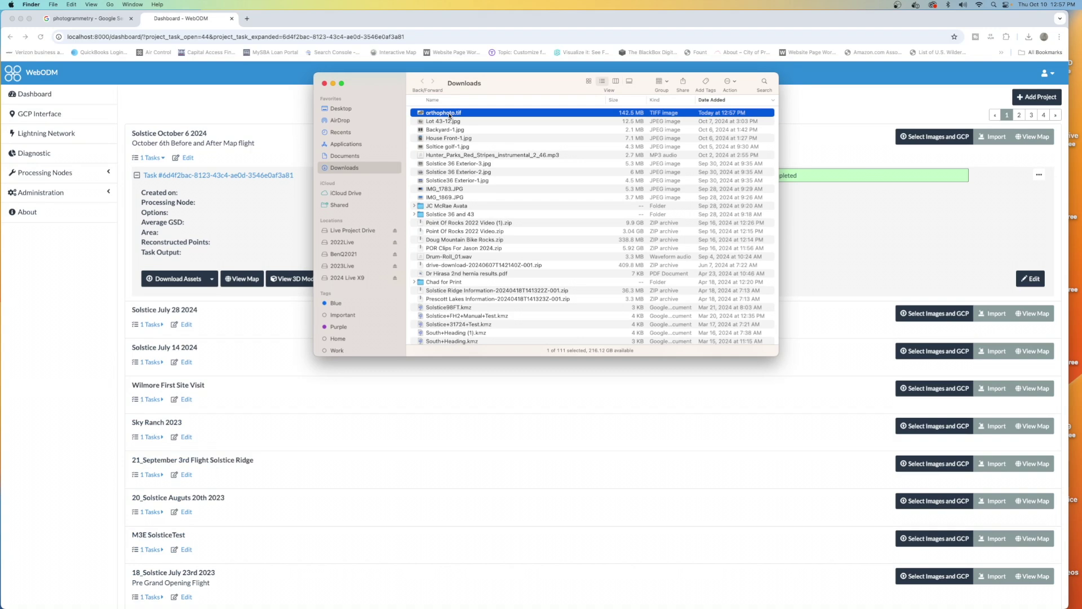
click(449, 114)
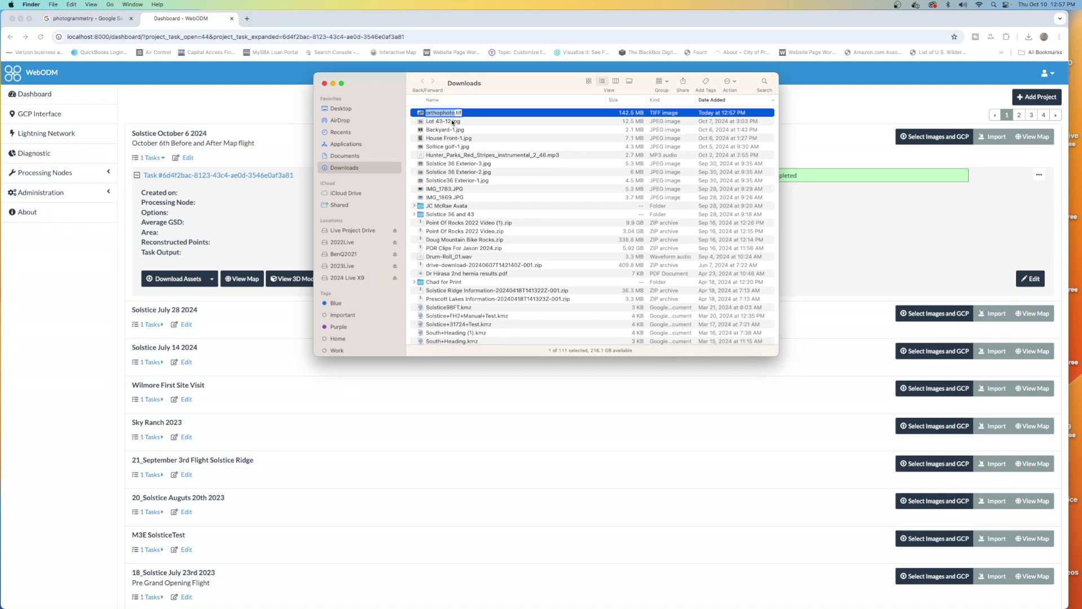
text(October7)
key(BackSpace)
text(6Ortho)
key(Return)
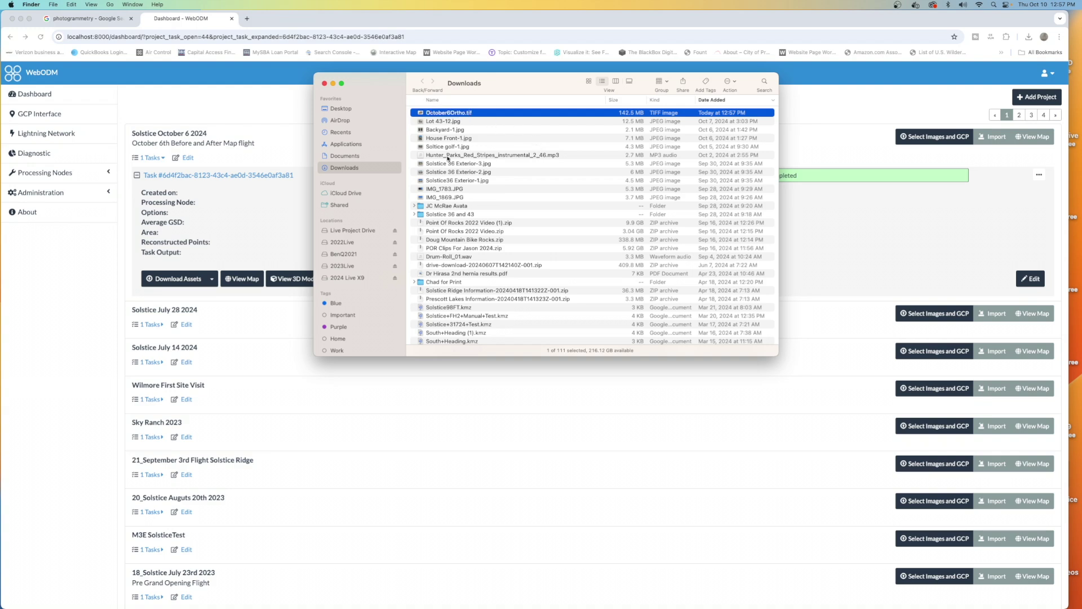
click(293, 456)
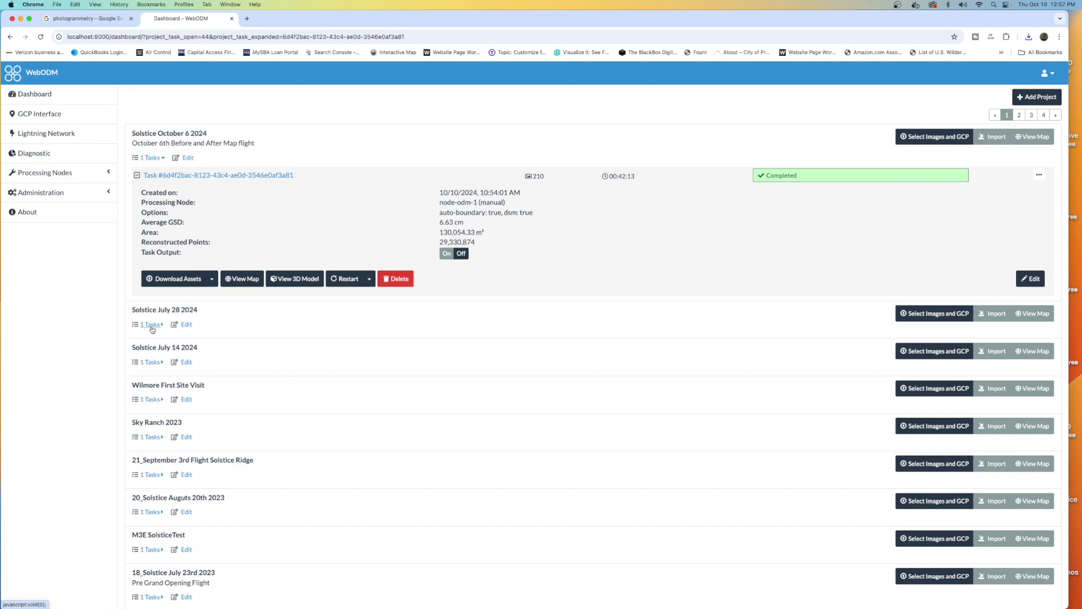
Download the Solstice July 28 2024 orthophoto and show orthophoto.tif (139.5 MB) in Downloads
click(151, 326)
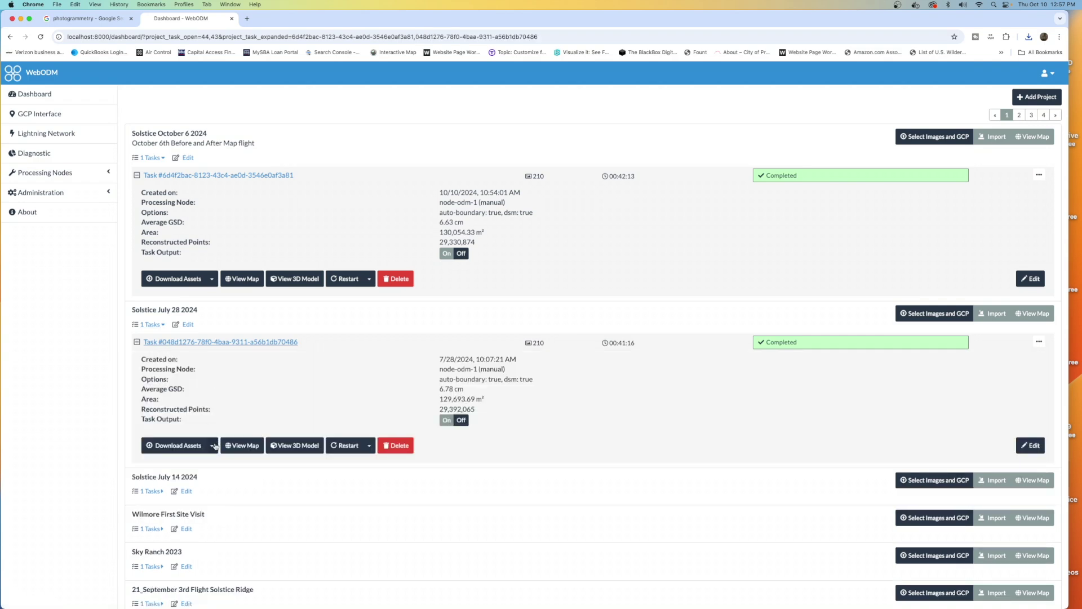
click(212, 446)
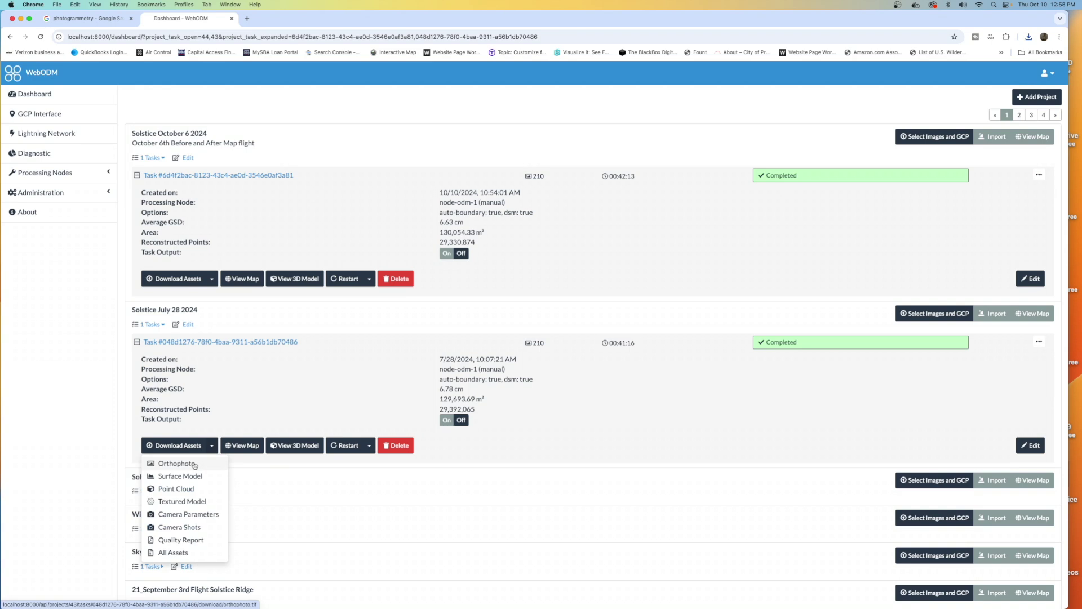
click(195, 465)
click(645, 195)
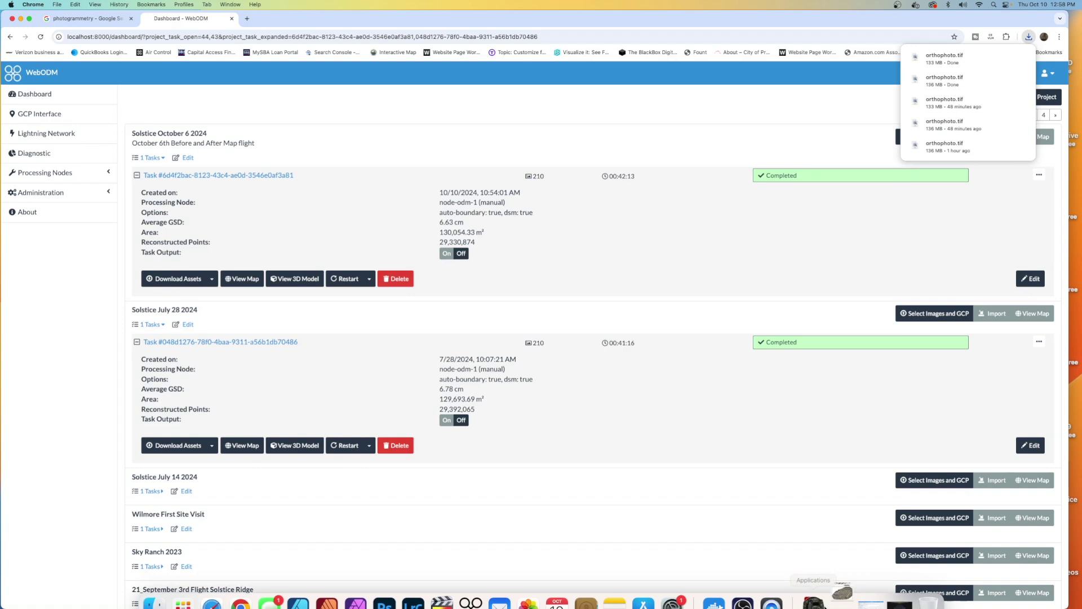
click(841, 588)
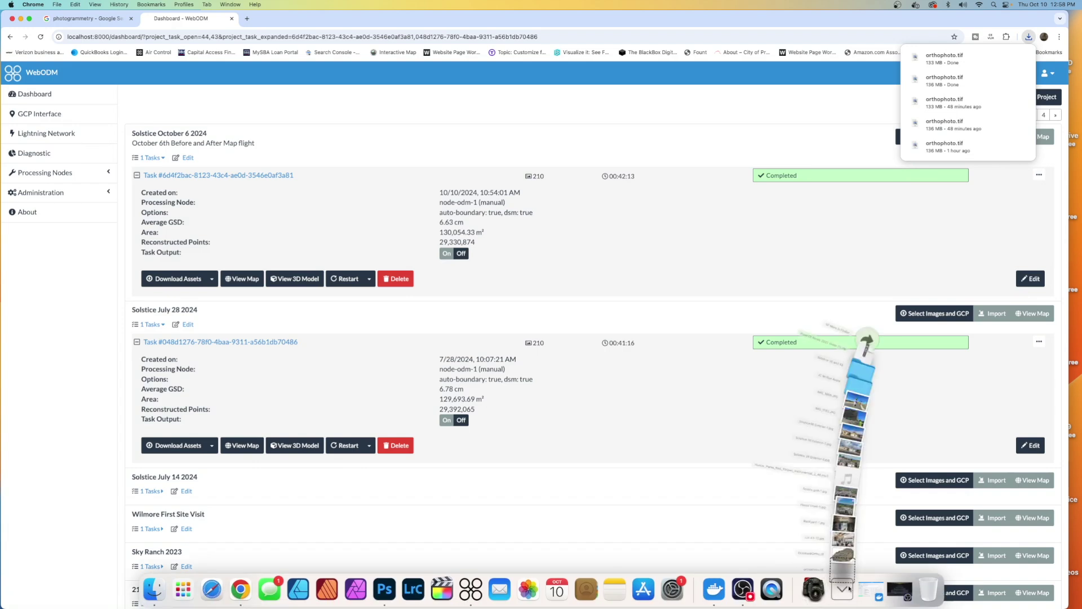
click(920, 149)
Rename the July orthophoto.tif to JulyOrtho.tif and select it together with October6Ortho.tif
click(442, 113)
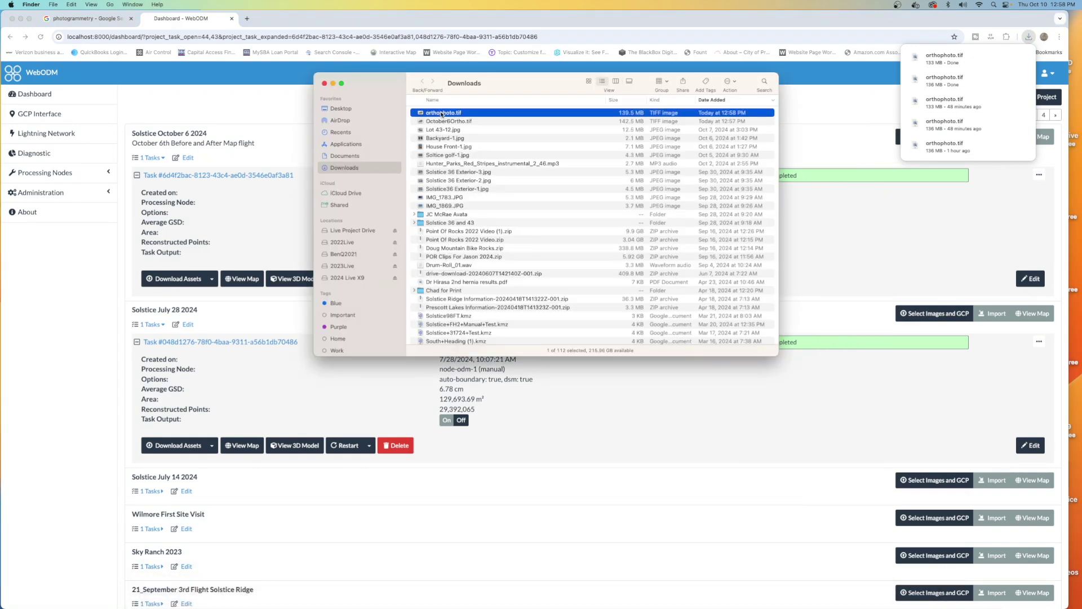
key(Return)
text(JulyOrtho)
key(Return)
shift+click(475, 123)
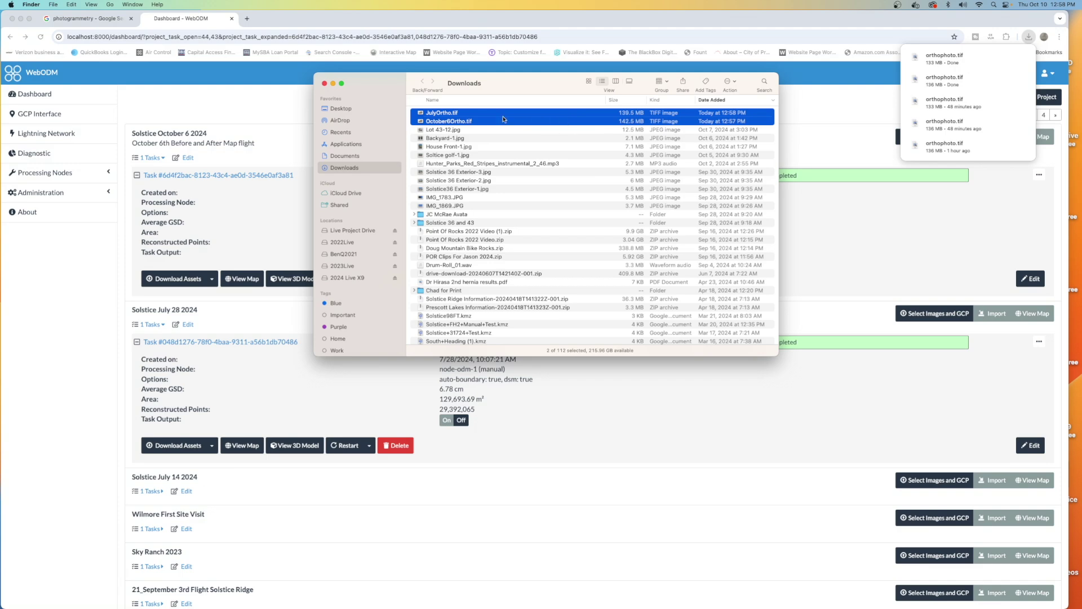
Open JulyOrtho.tif and October6Ortho.tif in Photoshop and maximize the window
drag(439, 113, 381, 591)
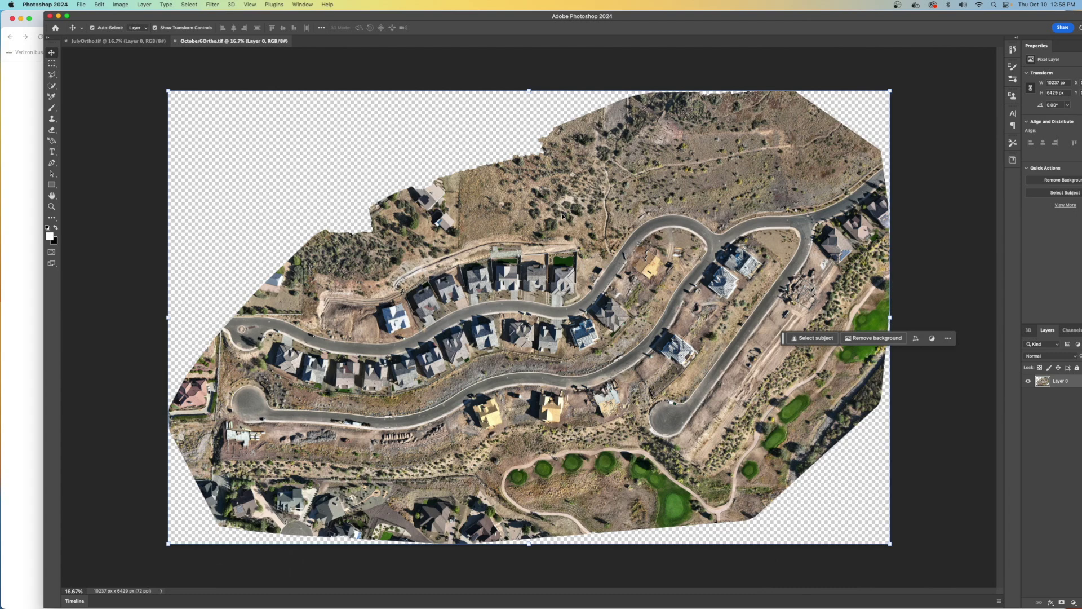
double_click(320, 20)
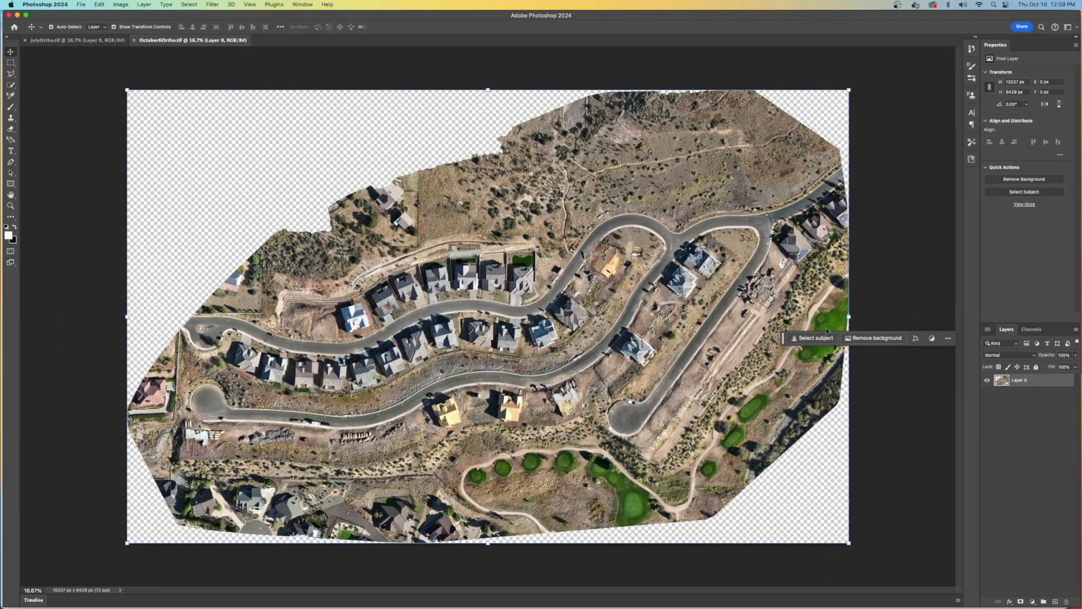
Rename the October6Ortho image's Layer 0 to October
click(1033, 421)
click(1023, 383)
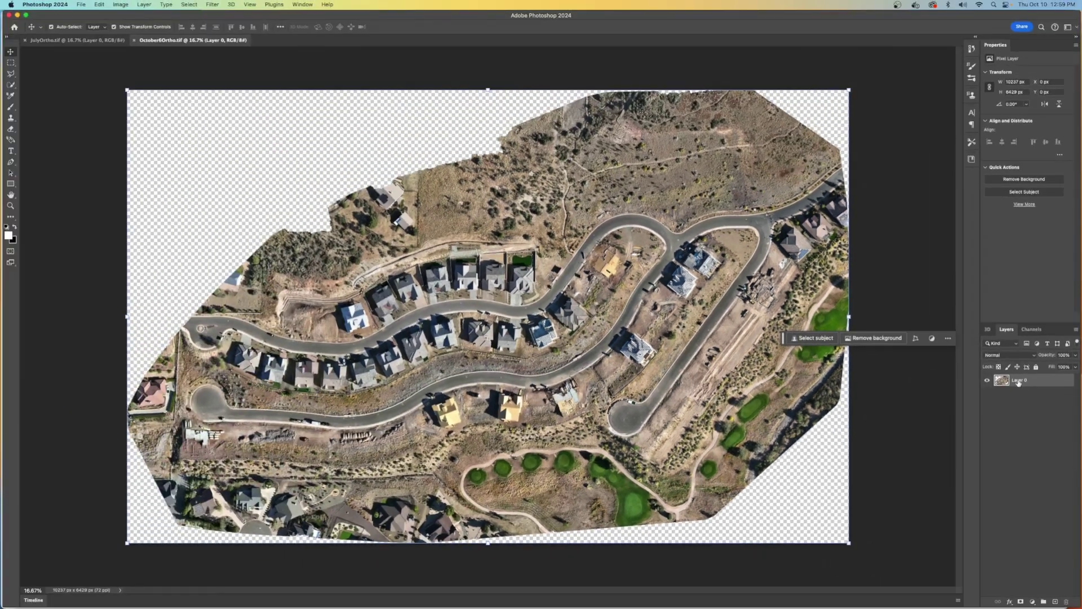
double_click(1014, 379)
text(October)
key(BackSpace)
key(BackSpace)
key(BackSpace)
text(tober)
key(Return)
click(892, 289)
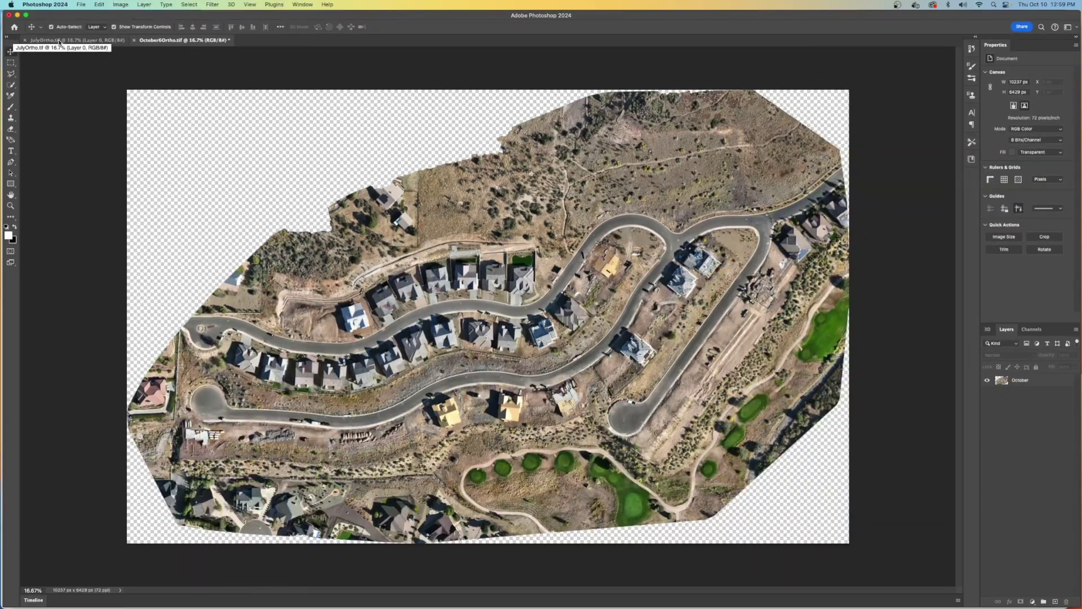
In the JulyOrtho document, rename Layer 0 to July
click(59, 41)
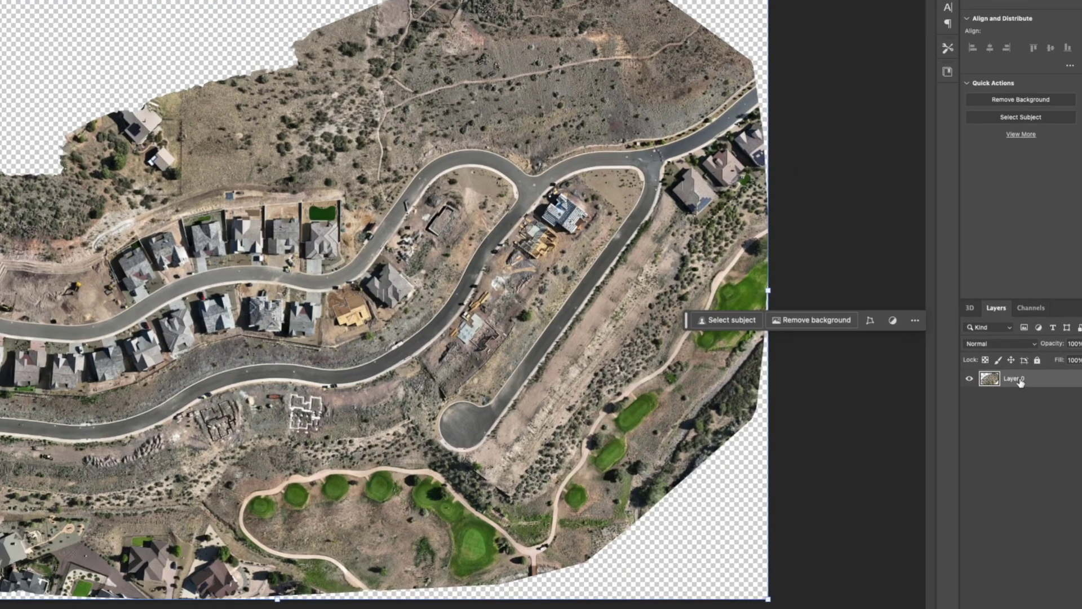
double_click(1020, 378)
text(July)
key(Return)
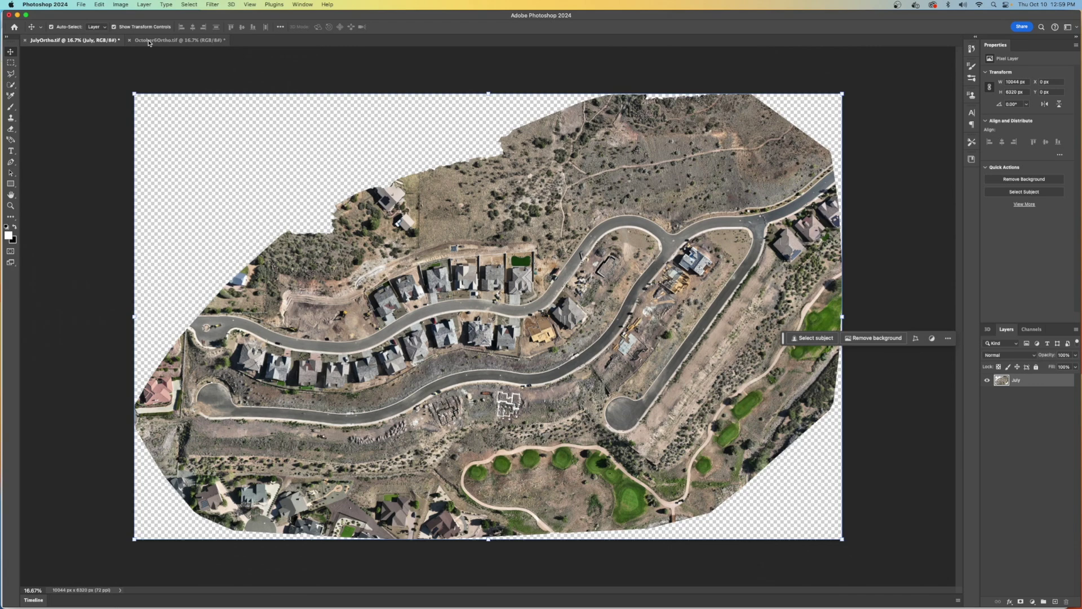
click(99, 126)
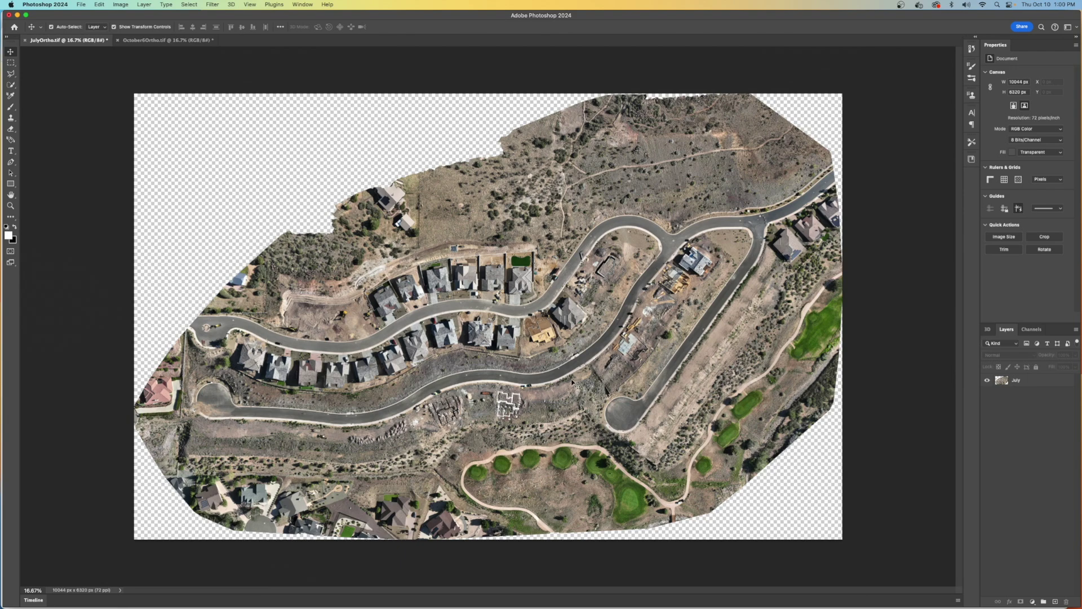
Return to the October6Ortho.tif document and pick its October layer
click(135, 43)
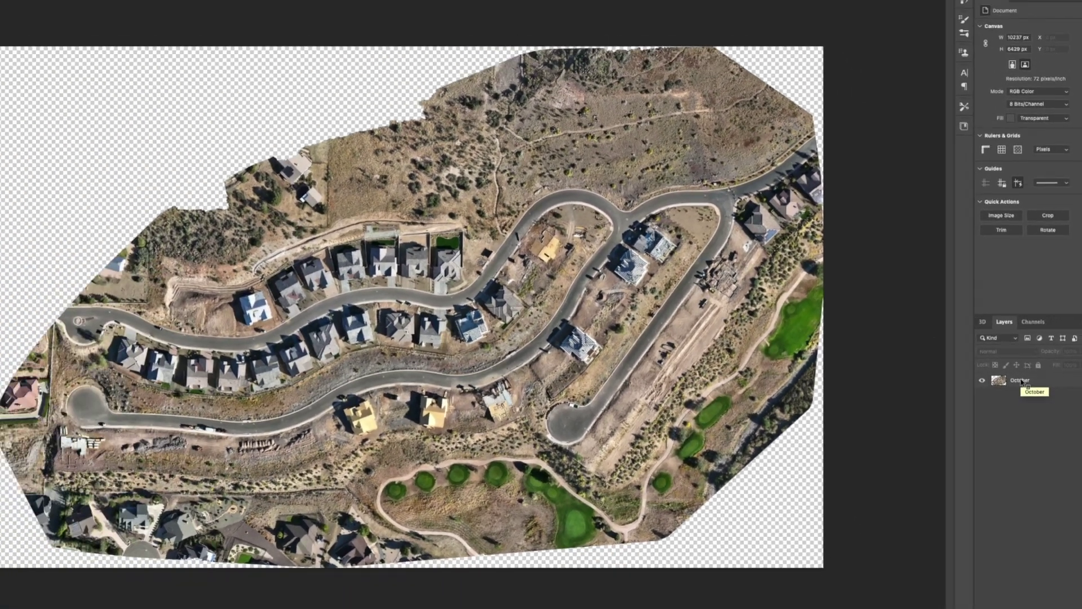
double_click(1020, 382)
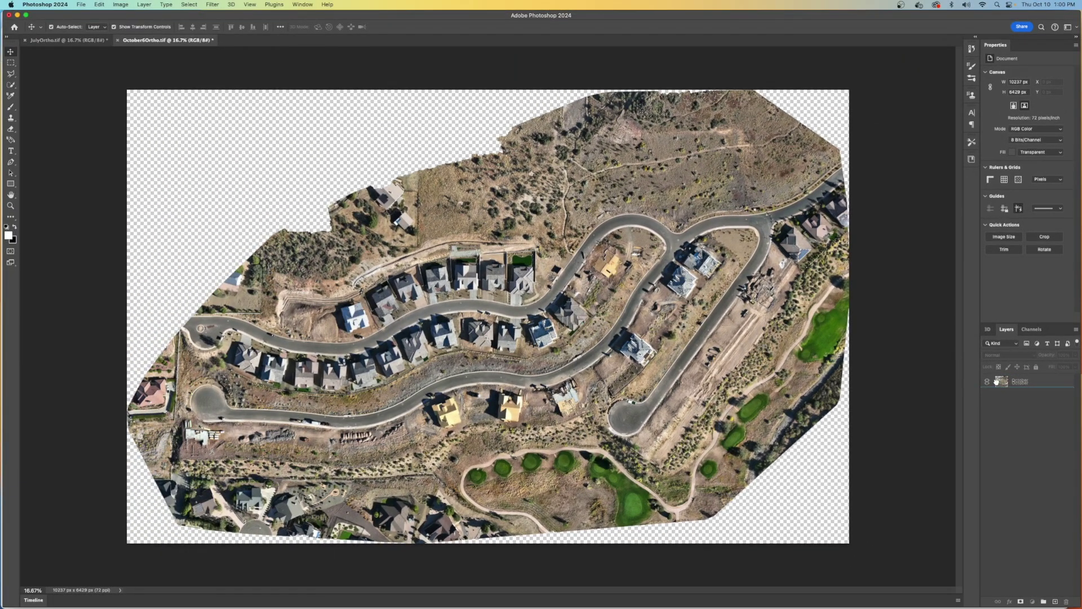
Move the October layer into JulyOrtho above the July layer and select both layers
drag(996, 382, 529, 324)
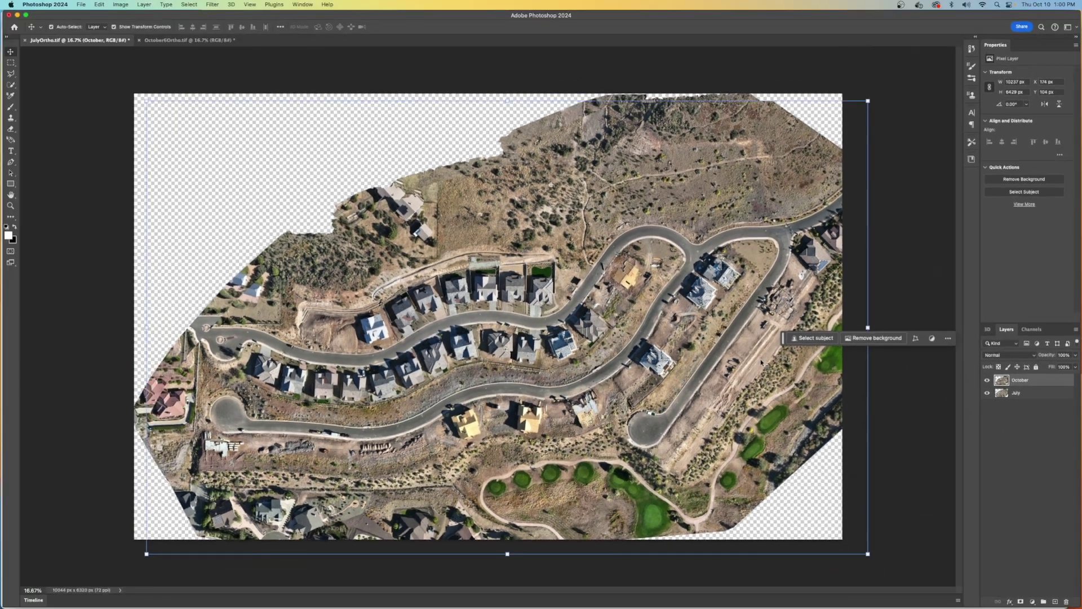
drag(714, 314, 707, 306)
click(991, 420)
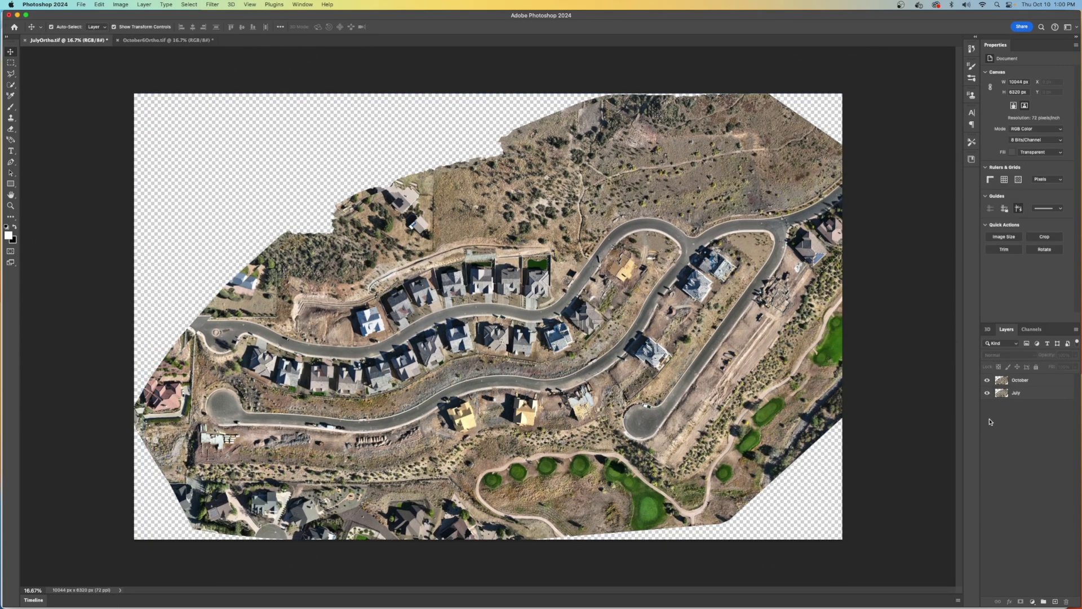
click(1031, 386)
click(1020, 394)
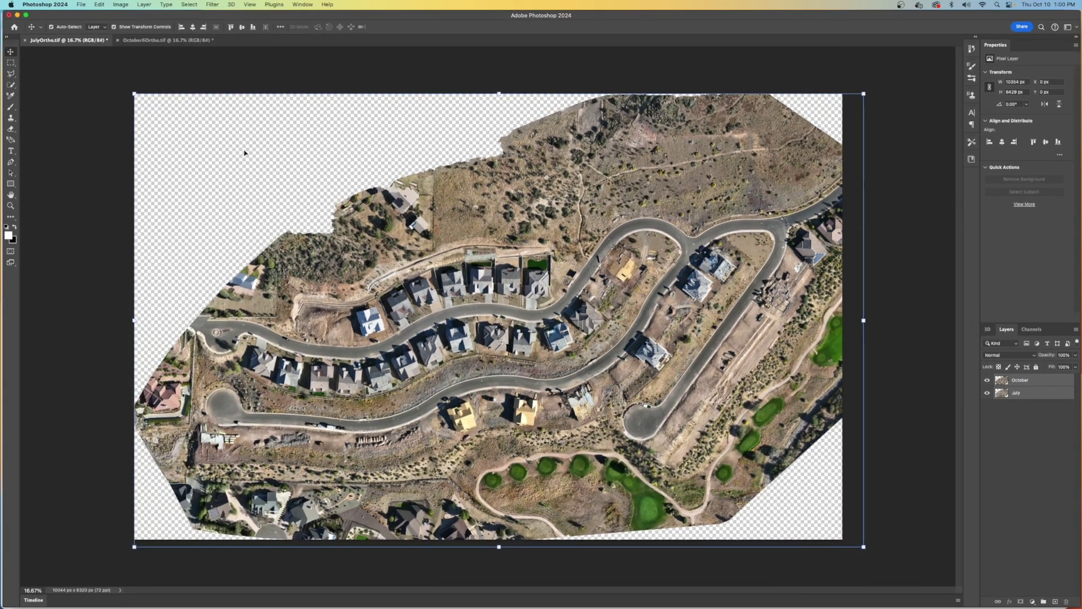
click(99, 4)
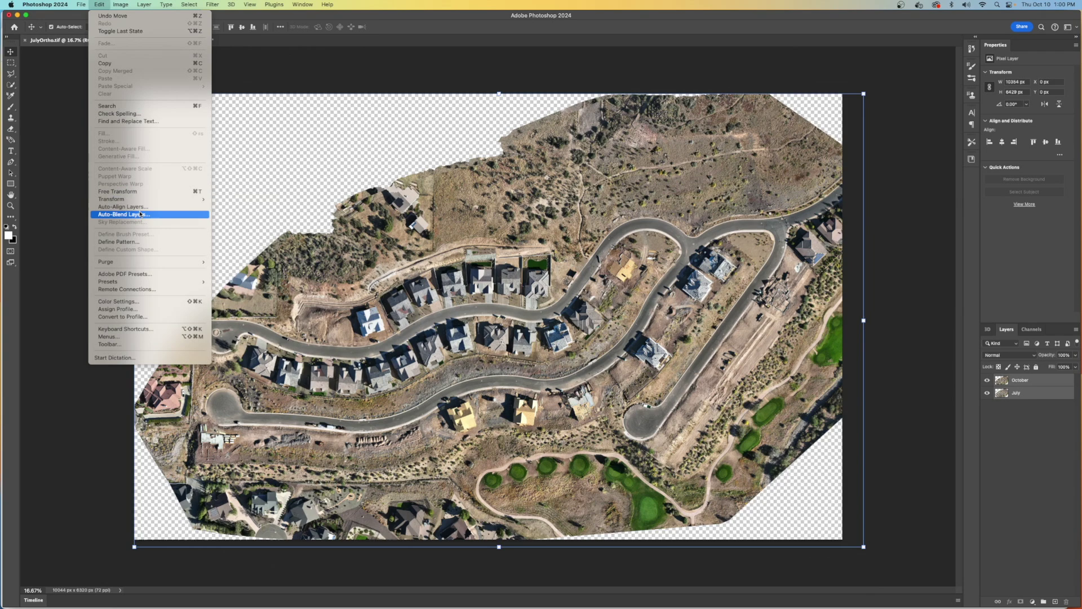
Auto-align the October and July orthophoto layers with Auto projection, then deselect them
click(124, 207)
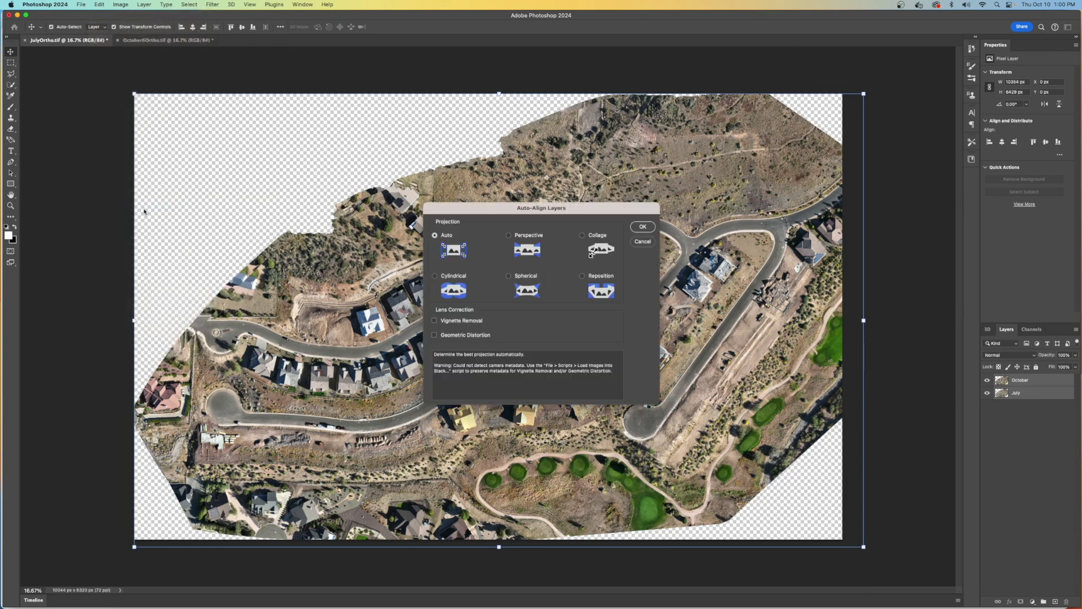
click(642, 227)
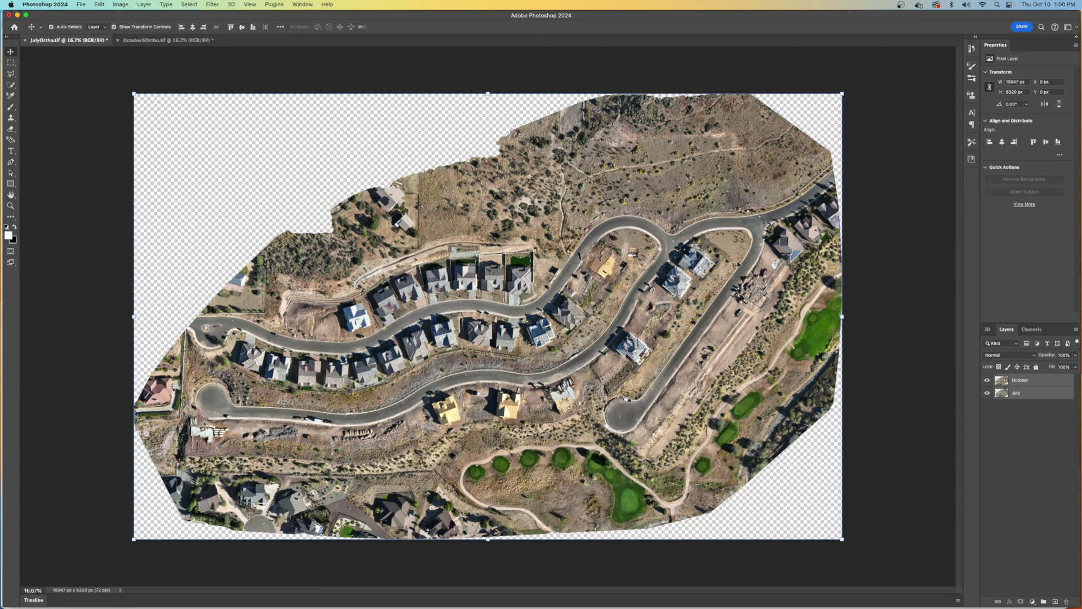
click(997, 440)
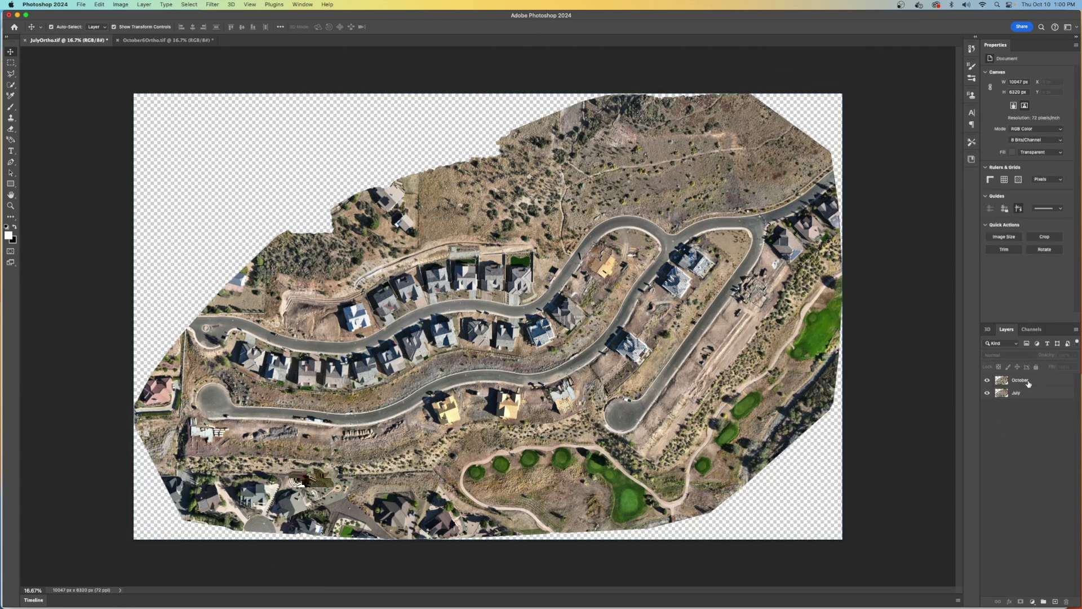
click(987, 381)
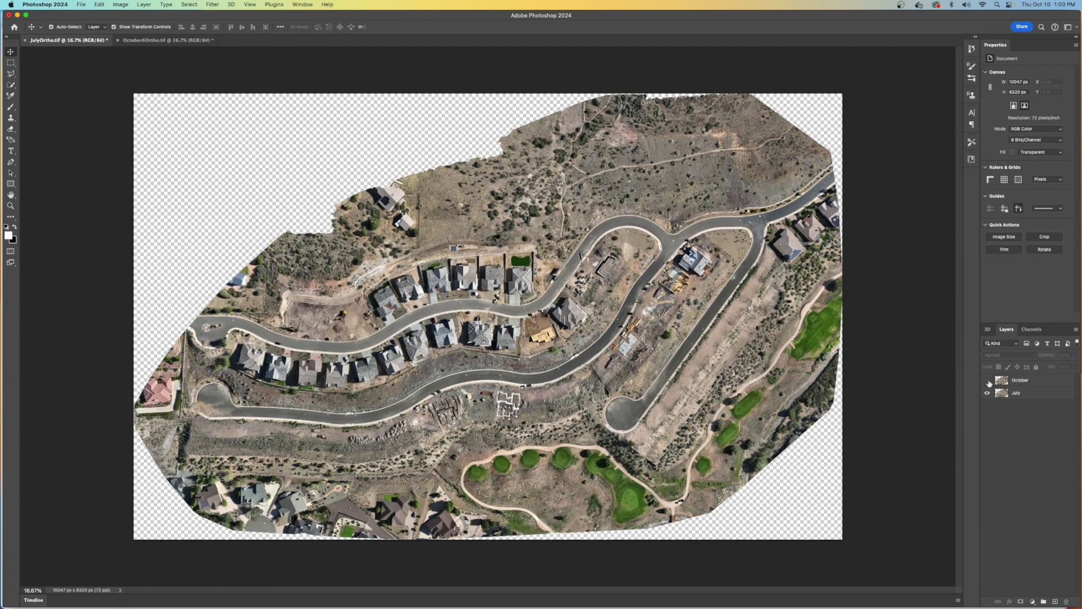
click(988, 381)
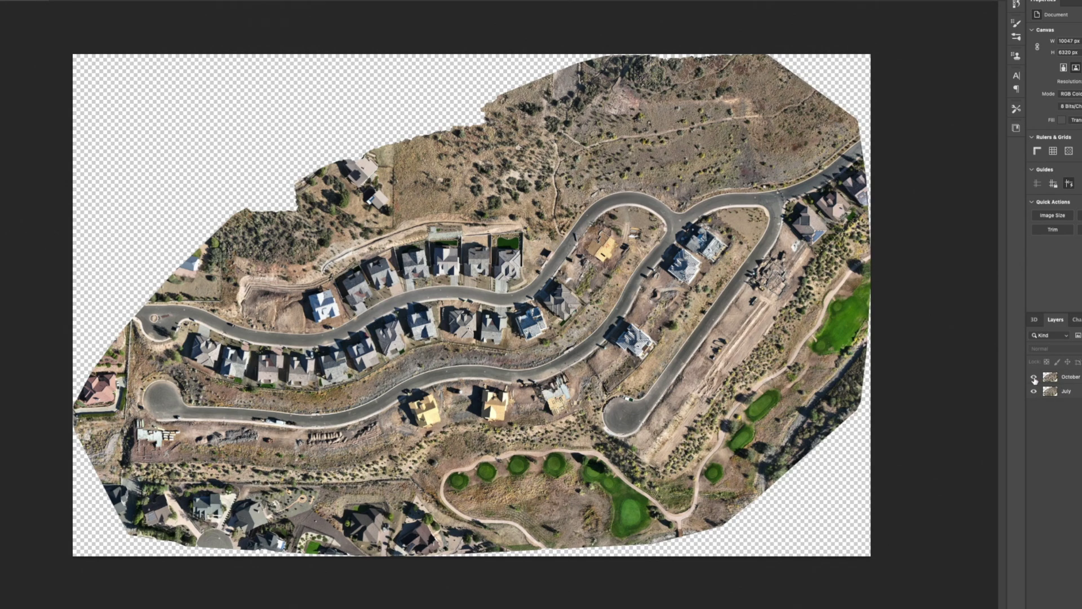
click(1034, 378)
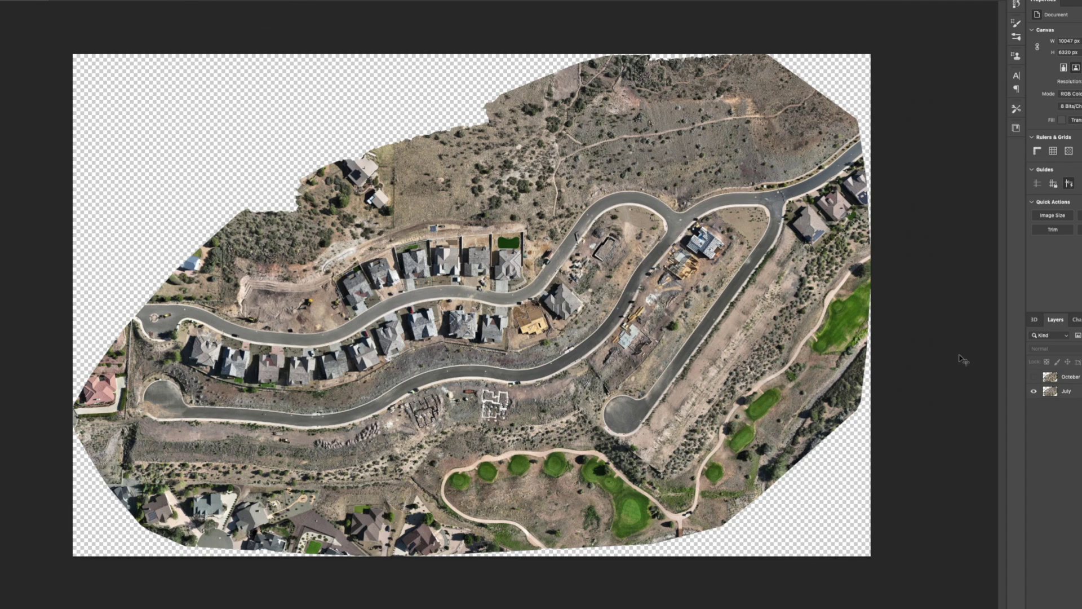
click(1035, 378)
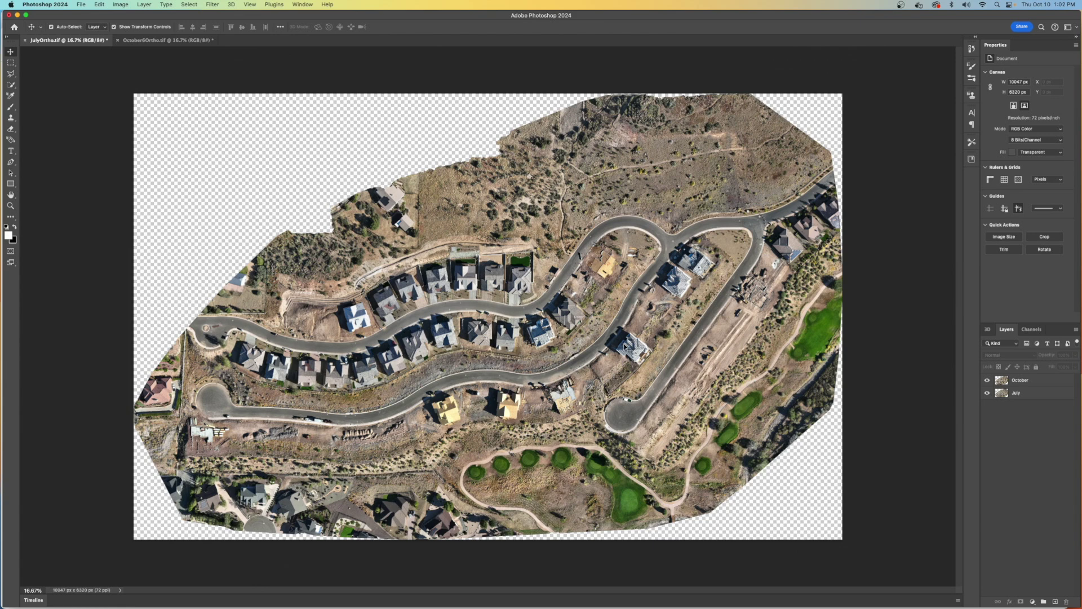
Open the Photoshop 2024 application menu to reach Quit Photoshop
click(53, 4)
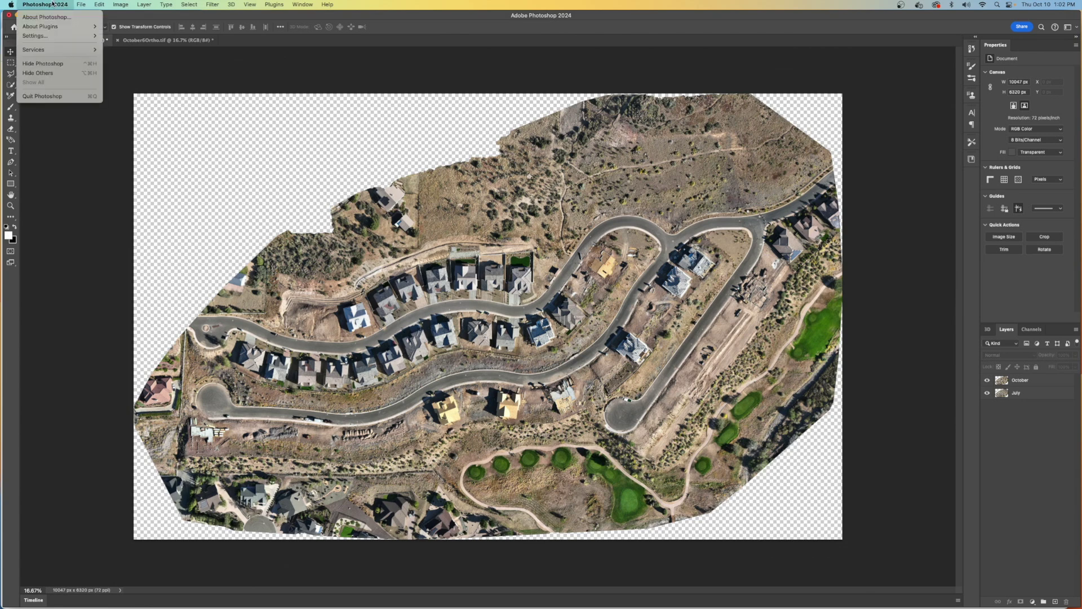
Quit Photoshop without saving October6Ortho.tif or JulyOrtho.tif, then select JulyOrtho.tif in Downloads
click(60, 98)
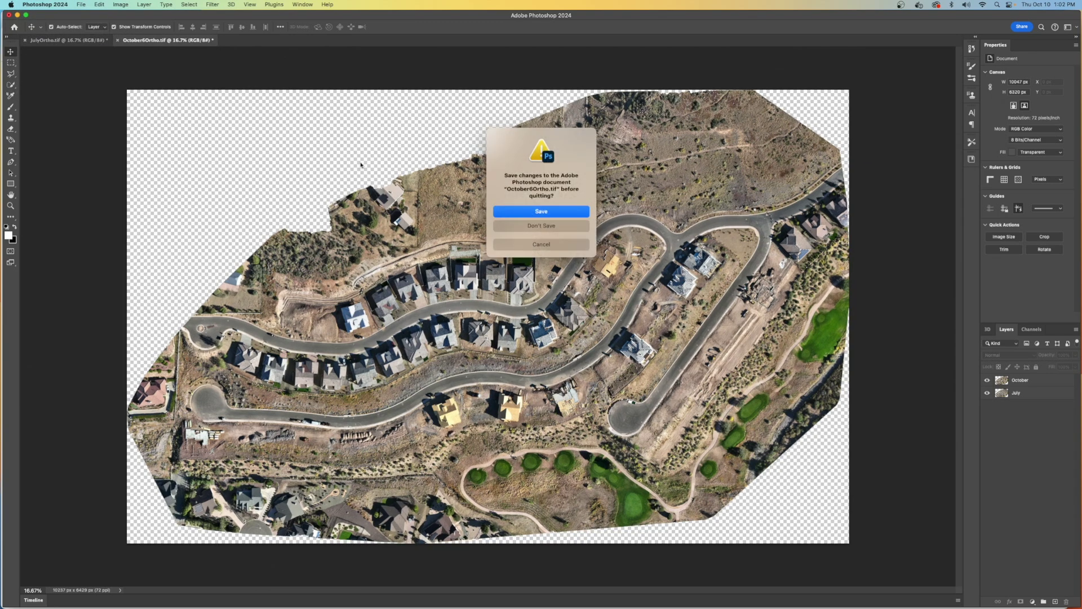
click(558, 229)
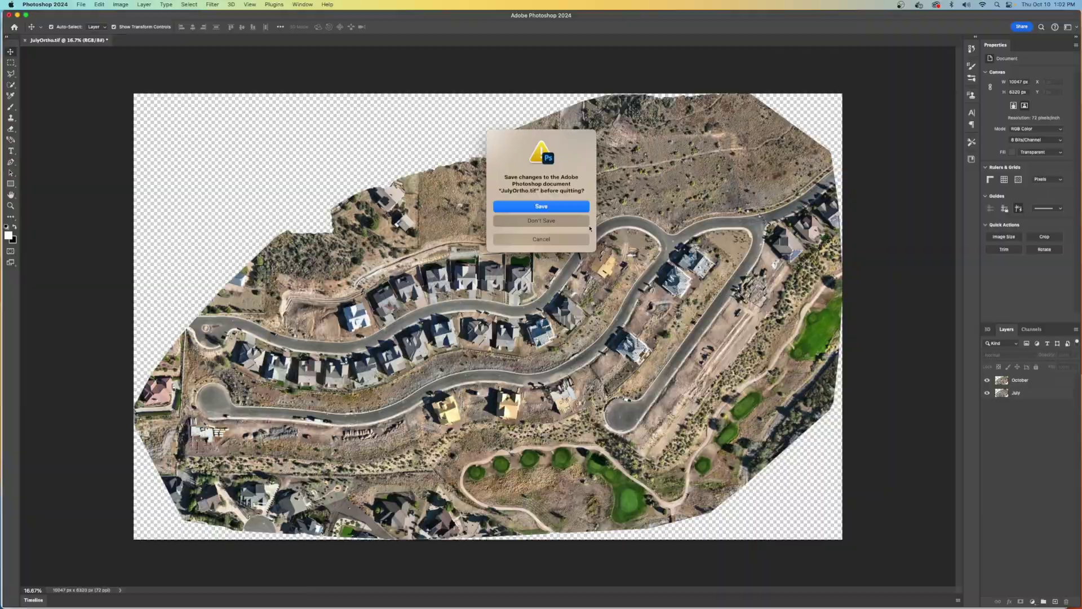
click(563, 222)
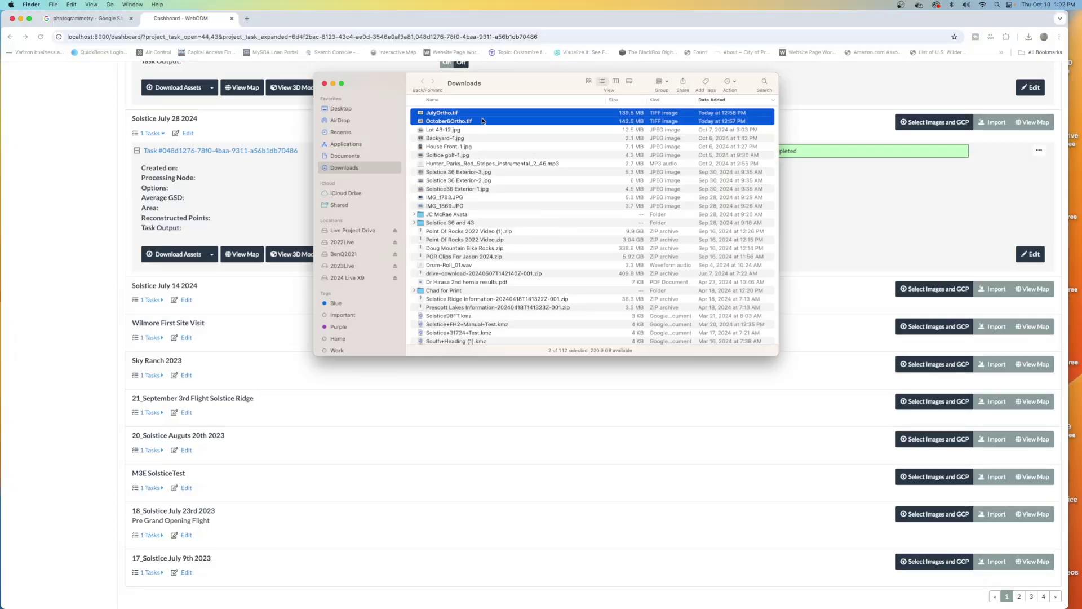
super+click(451, 113)
click(448, 113)
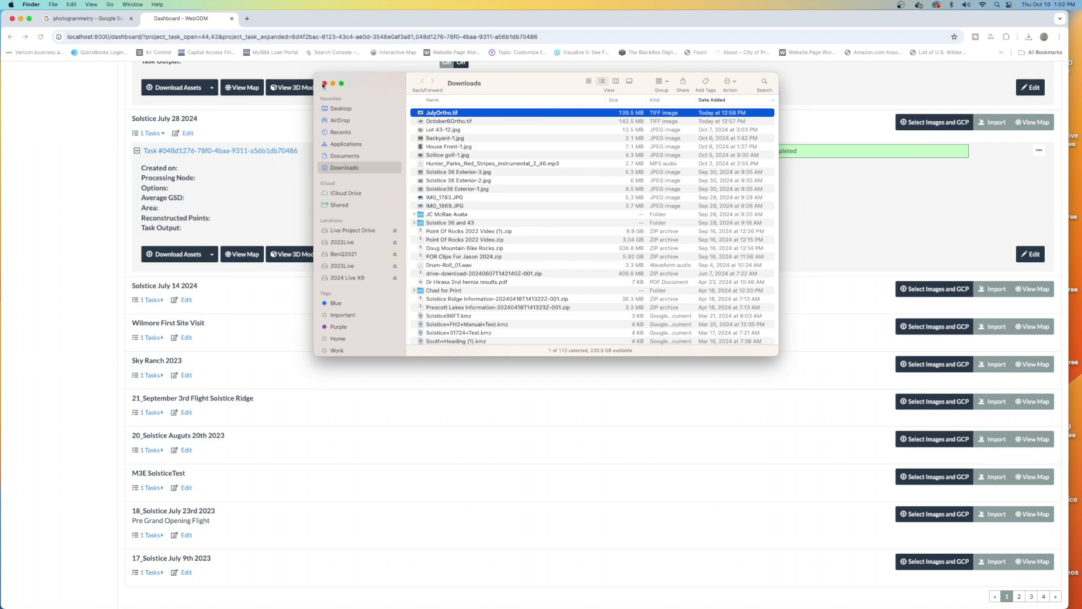
Close the Downloads window and open the Solstice October 6 2024 task's map
click(324, 83)
scroll(535, 231, up, 3)
scroll(536, 231, up, 1)
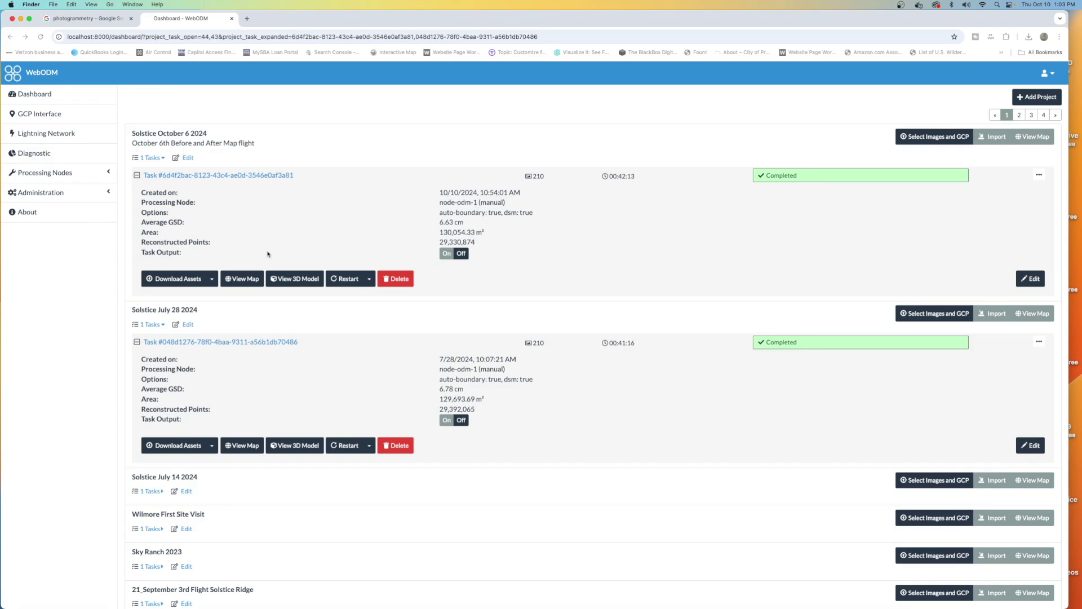
click(248, 282)
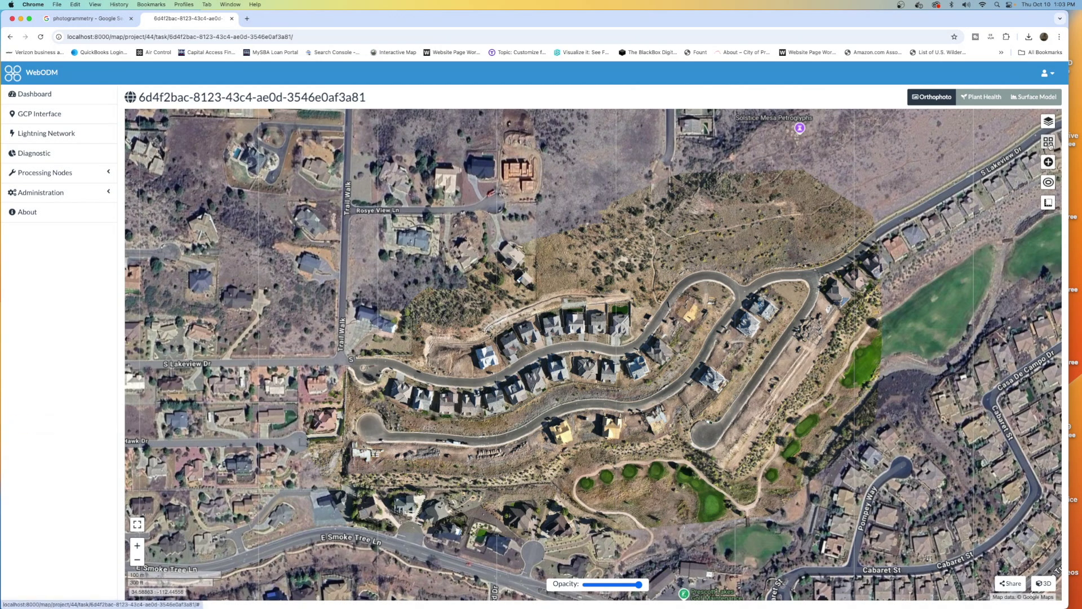
Set the base map to None, centre the site, and display the Surface Model layer
click(1048, 141)
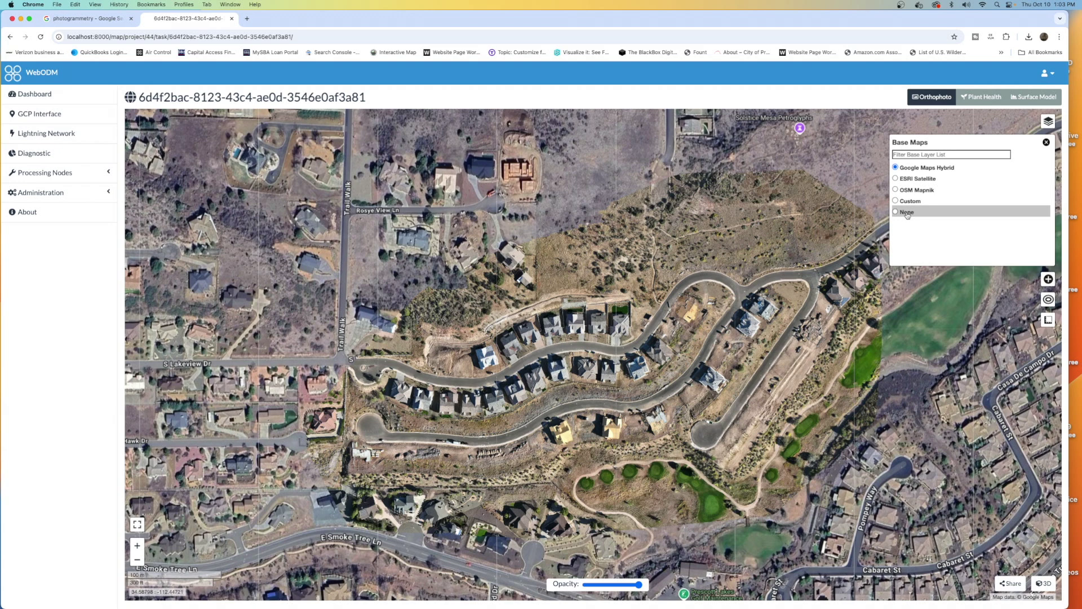
click(907, 213)
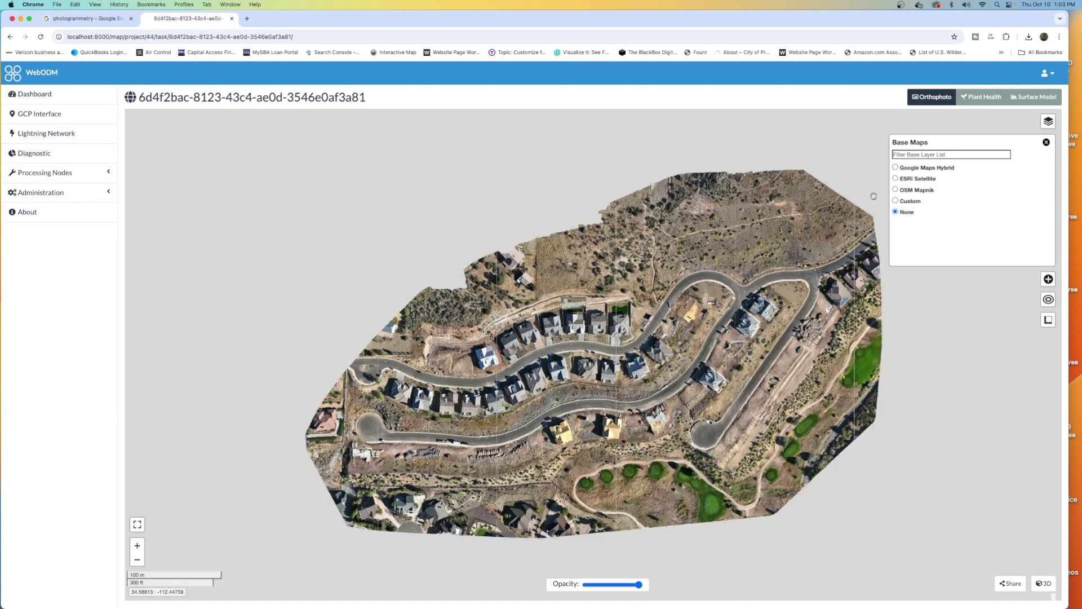
click(873, 193)
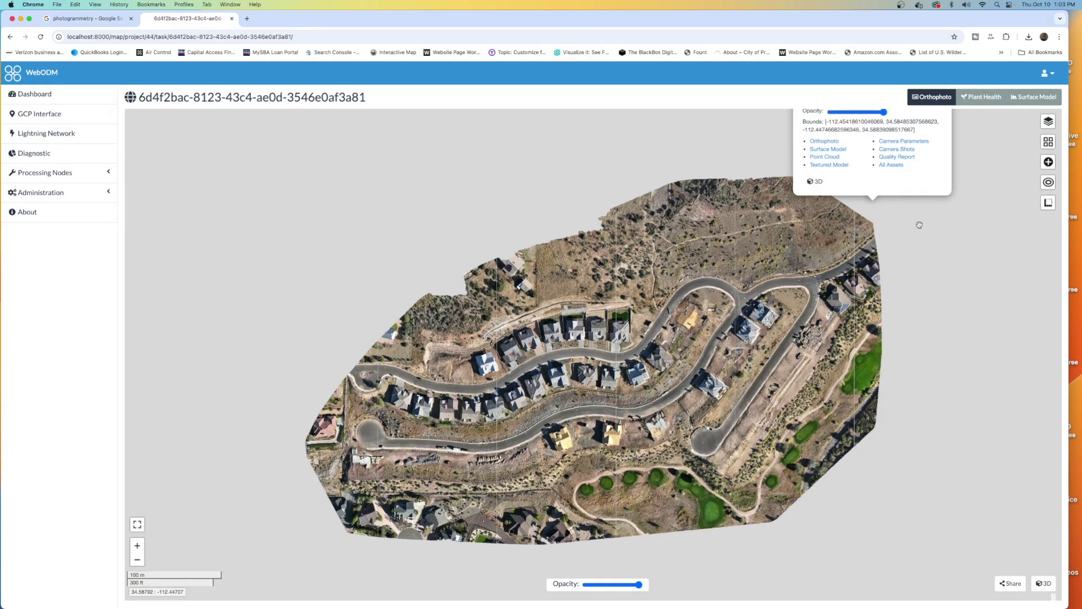
click(920, 225)
drag(599, 288, 588, 222)
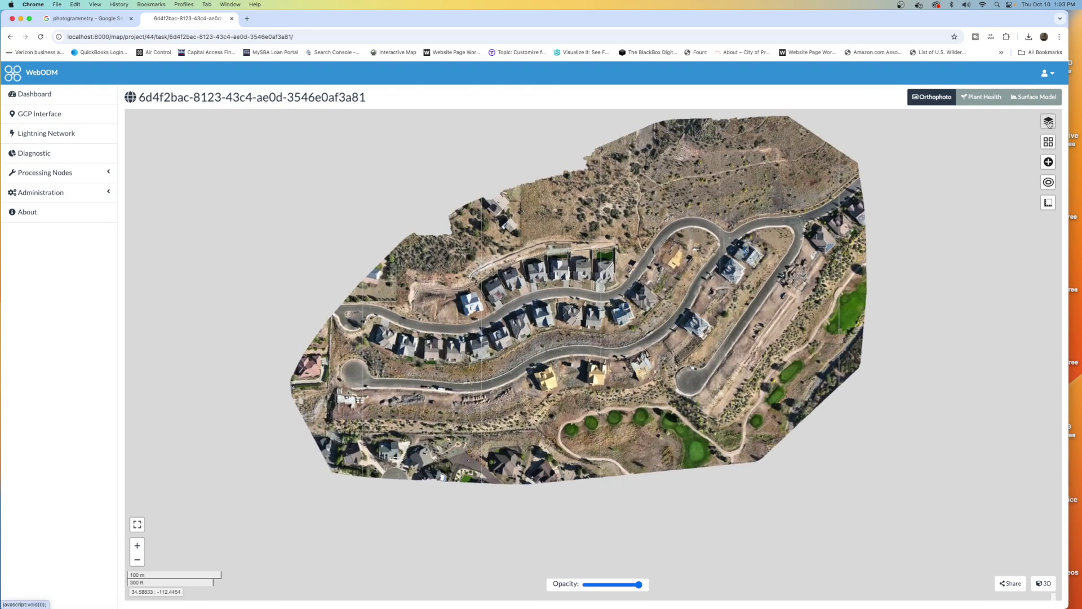
click(981, 98)
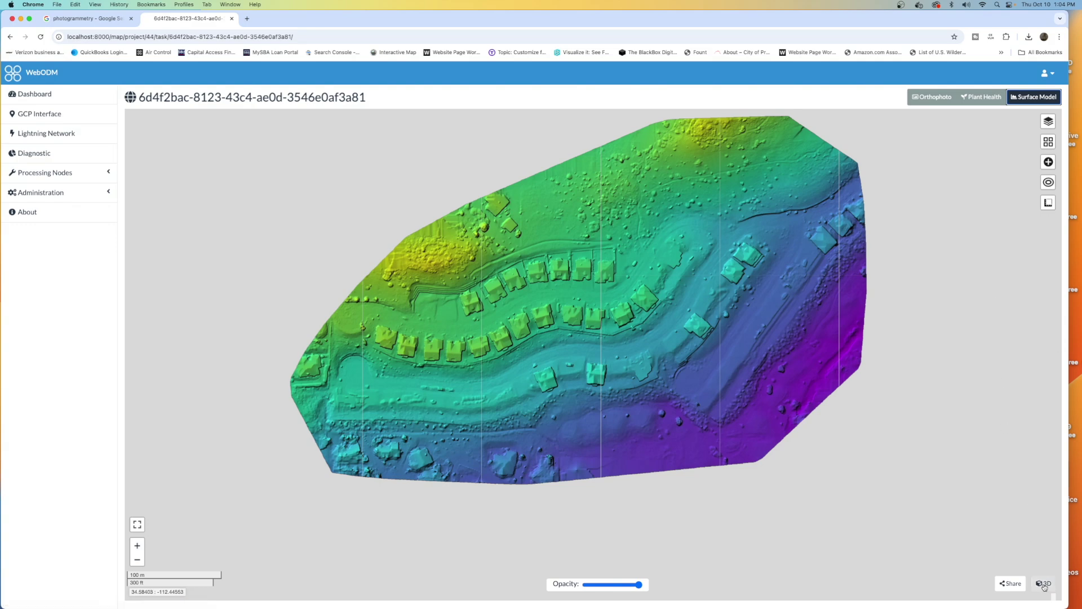
Open the 3D point cloud, zoom into the rooftops, orbit, and zoom back out
click(1043, 584)
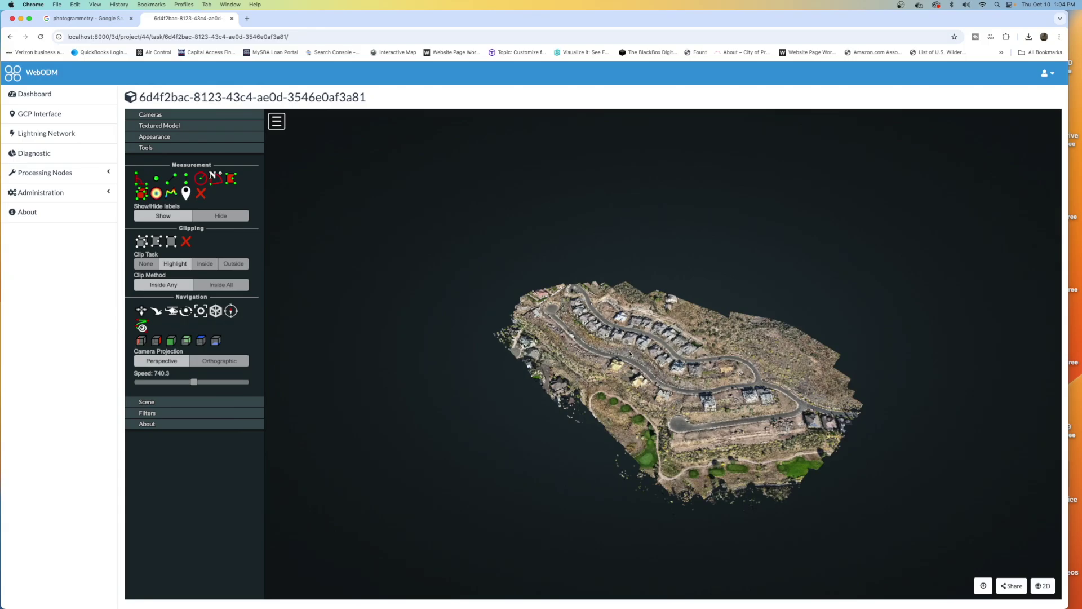
scroll(626, 368, up, 5)
scroll(640, 367, up, 5)
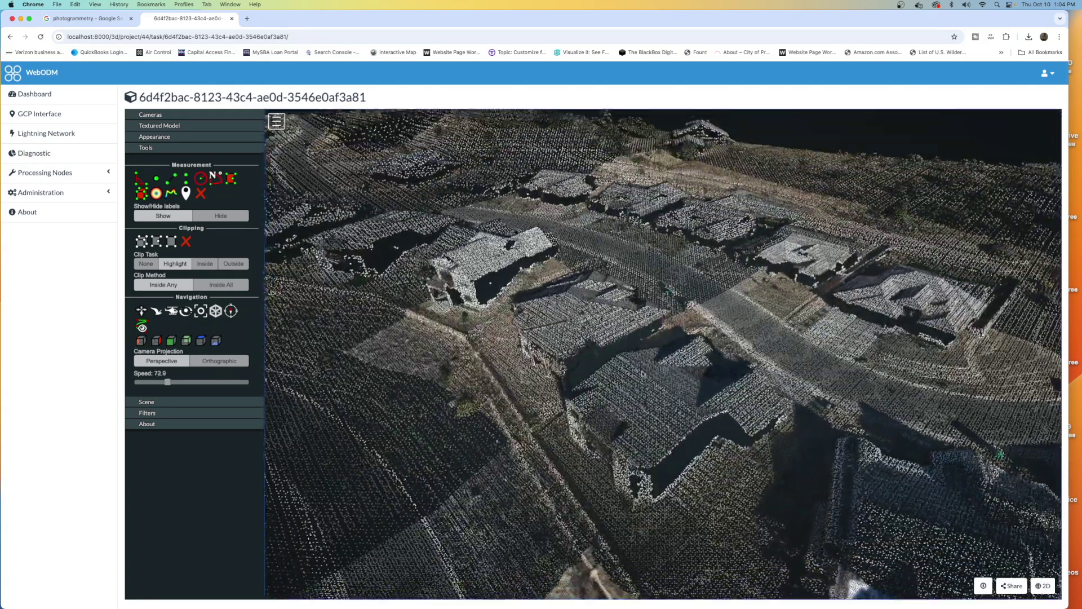
drag(642, 374, 574, 364)
scroll(575, 364, down, 10)
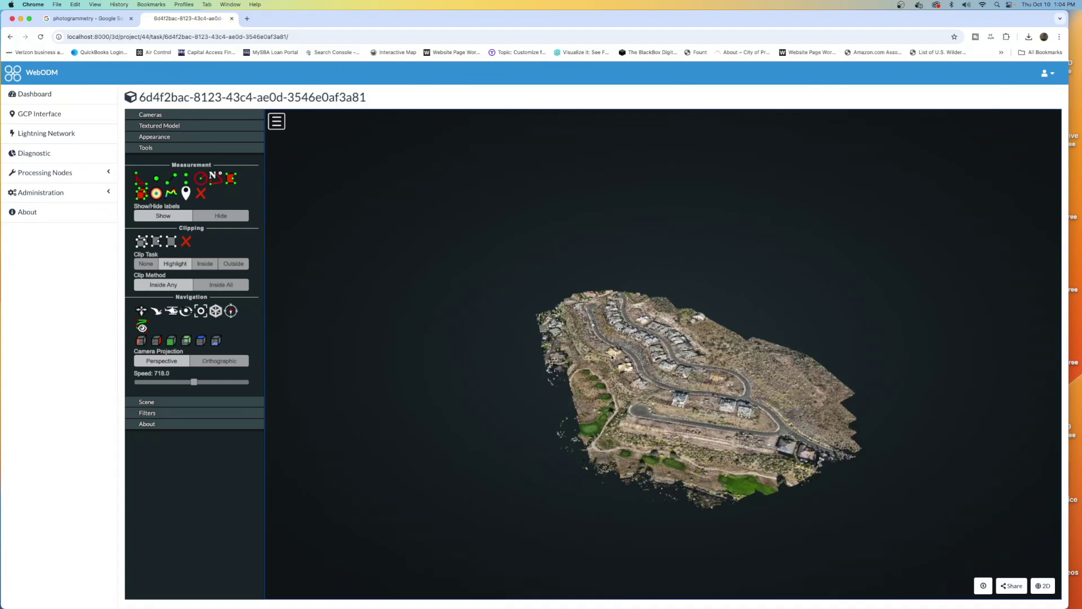
drag(648, 394, 675, 418)
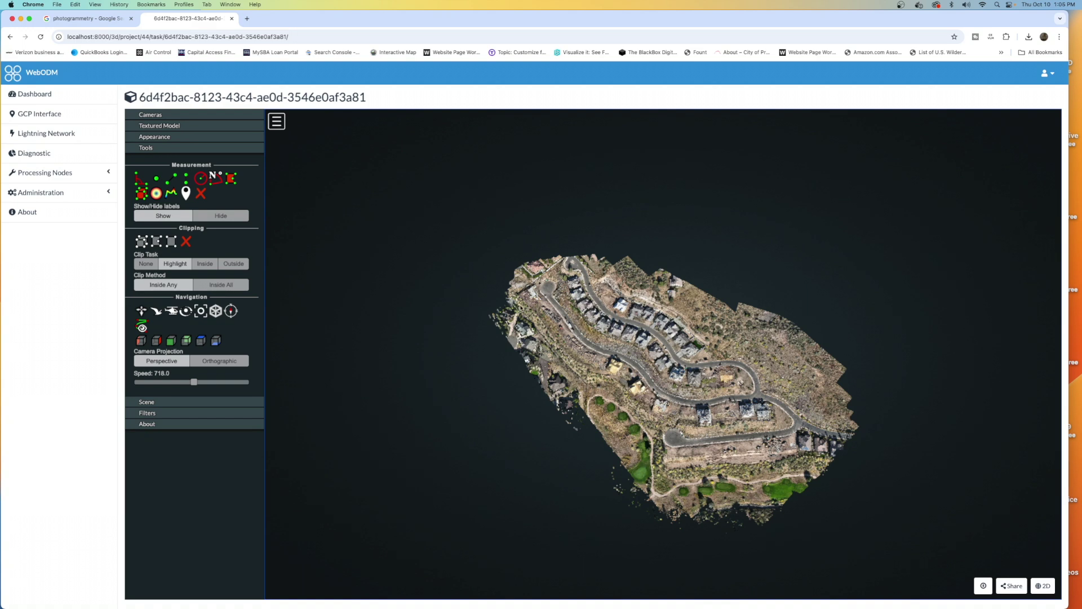
Turn on Show Cameras under the Cameras section and zoom in and out around the houses
click(198, 125)
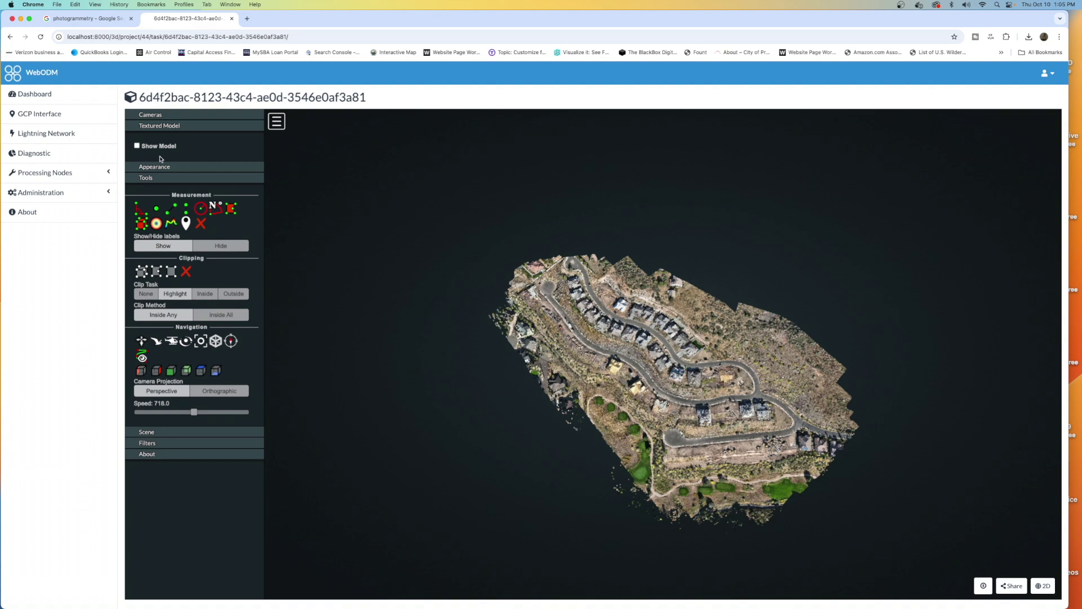
click(160, 168)
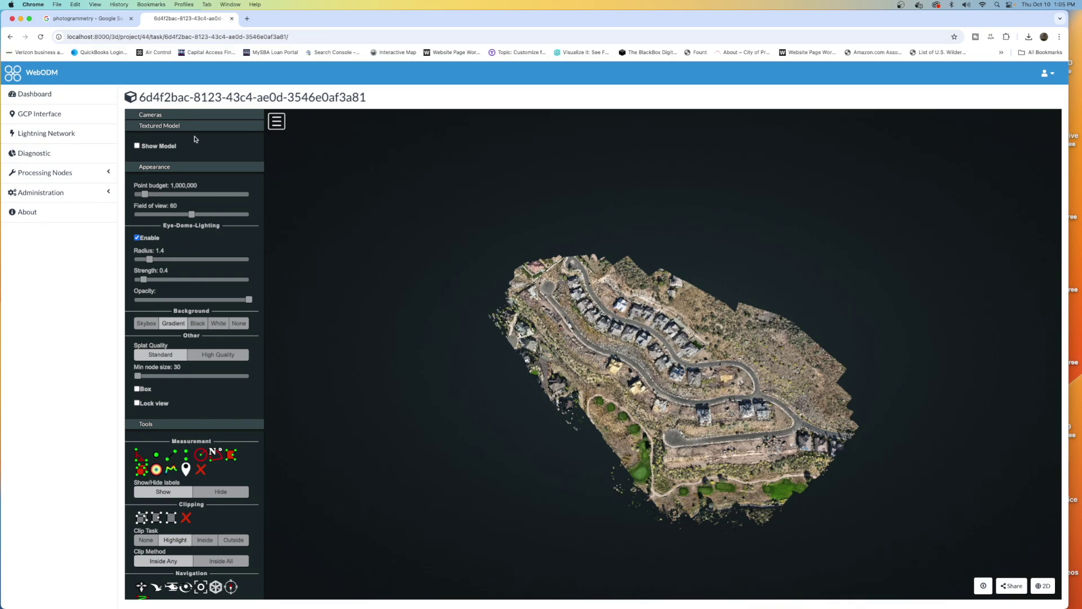
click(182, 117)
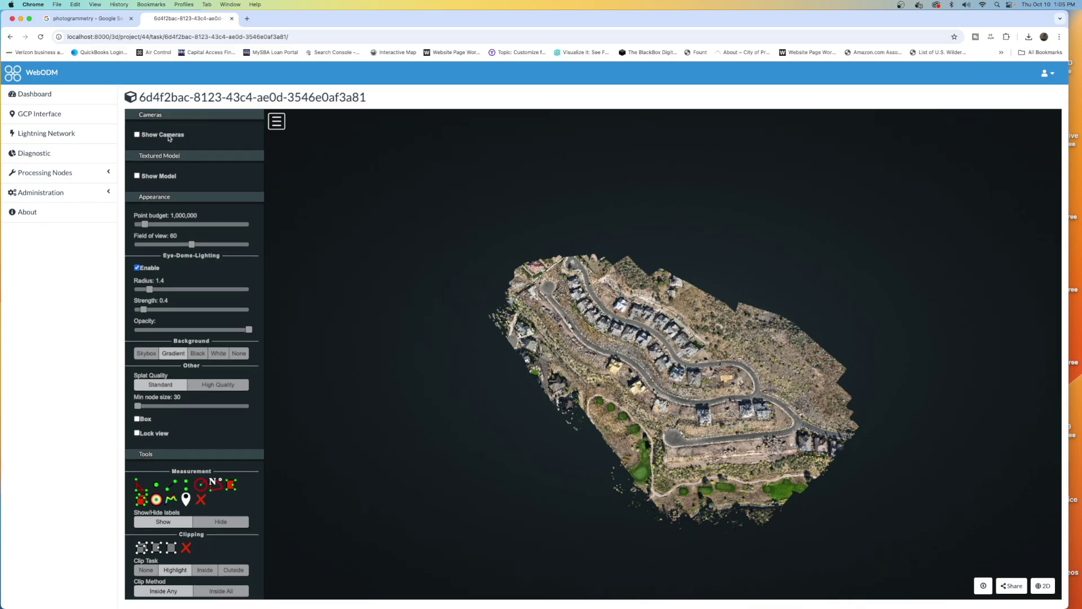
click(169, 135)
scroll(618, 333, up, 10)
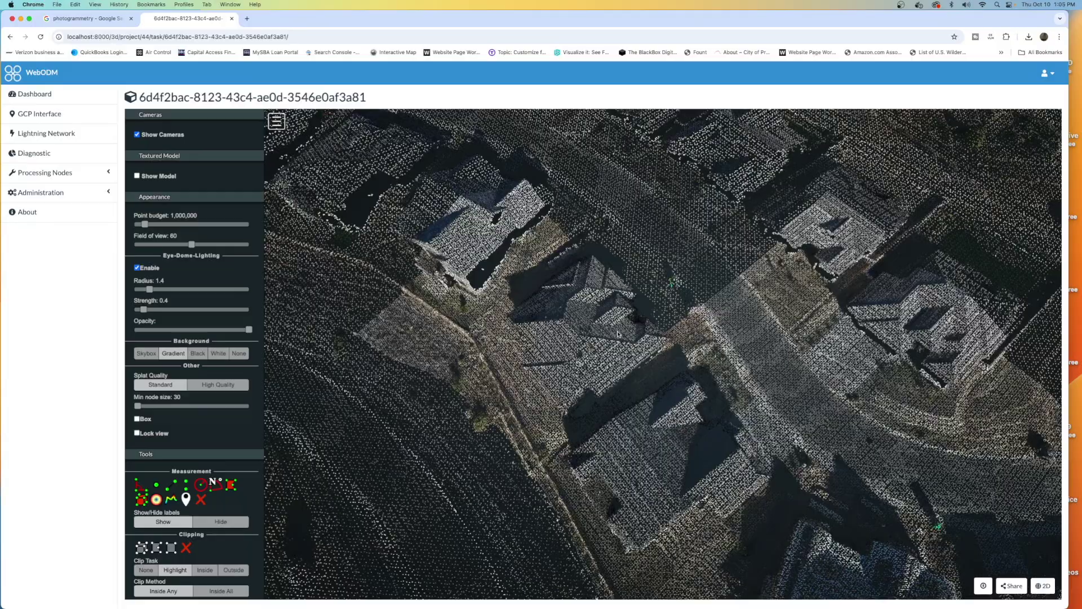
scroll(677, 338, down, 3)
scroll(710, 343, down, 2)
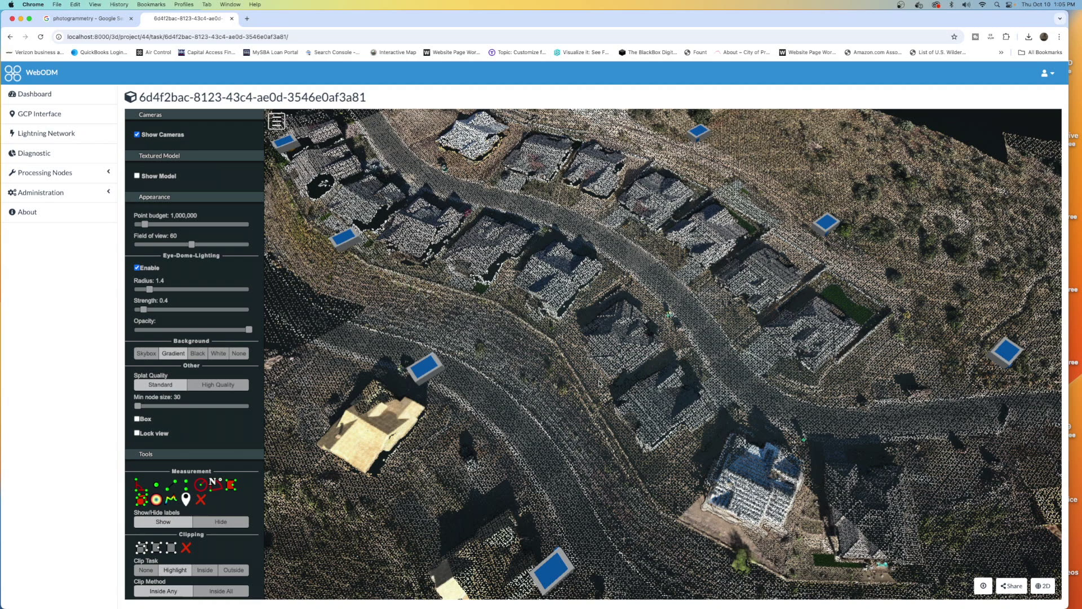
scroll(599, 383, down, 6)
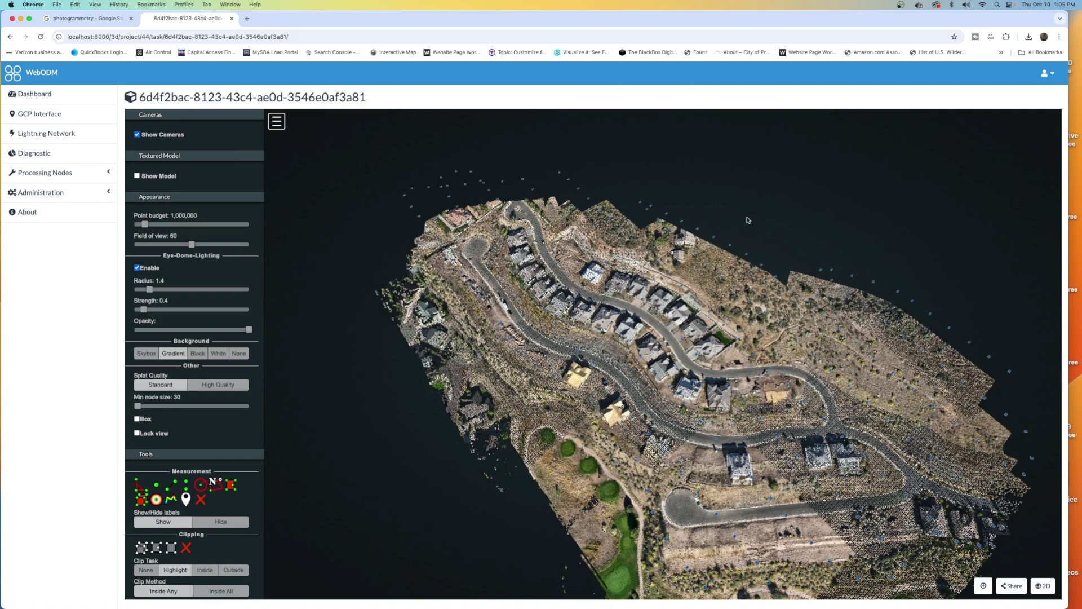
Go back to the Dashboard from the left sidebar
click(52, 94)
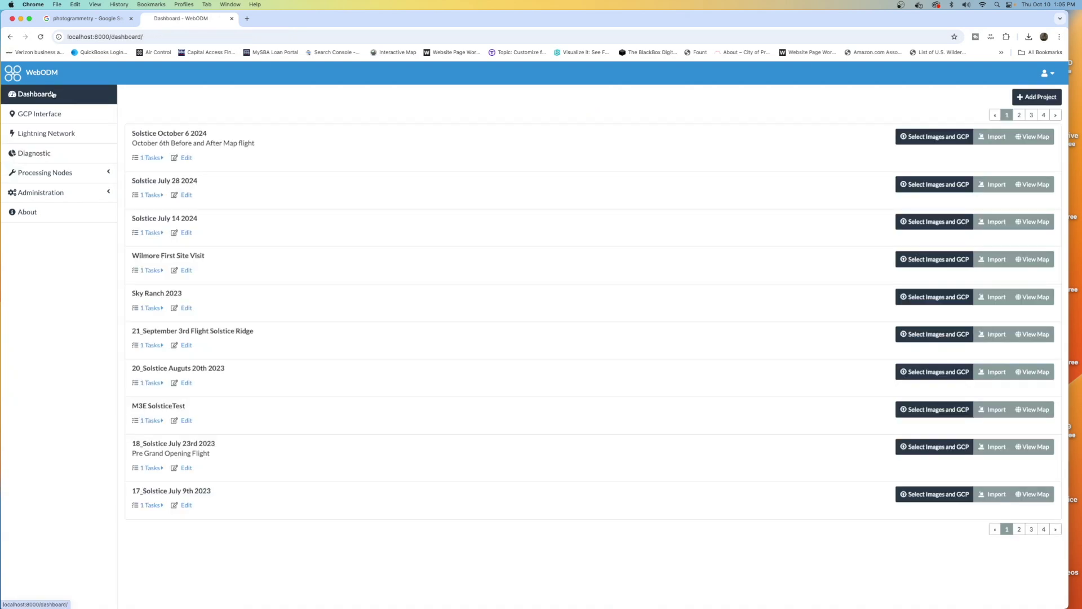